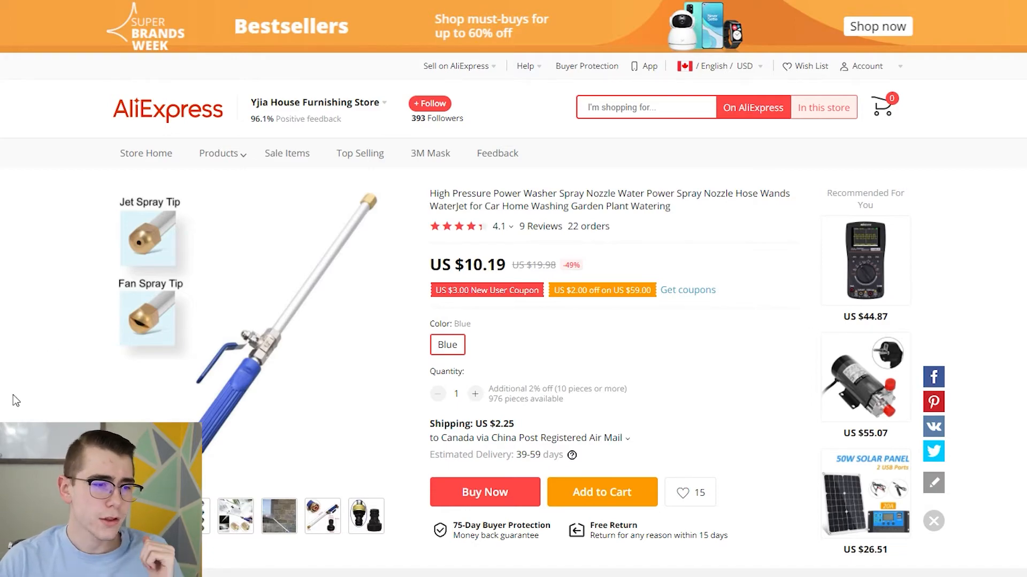
Examine the description, specifications and usage pictures on the high-pressure washer nozzle's product page.
scroll(10, 405, down, 15)
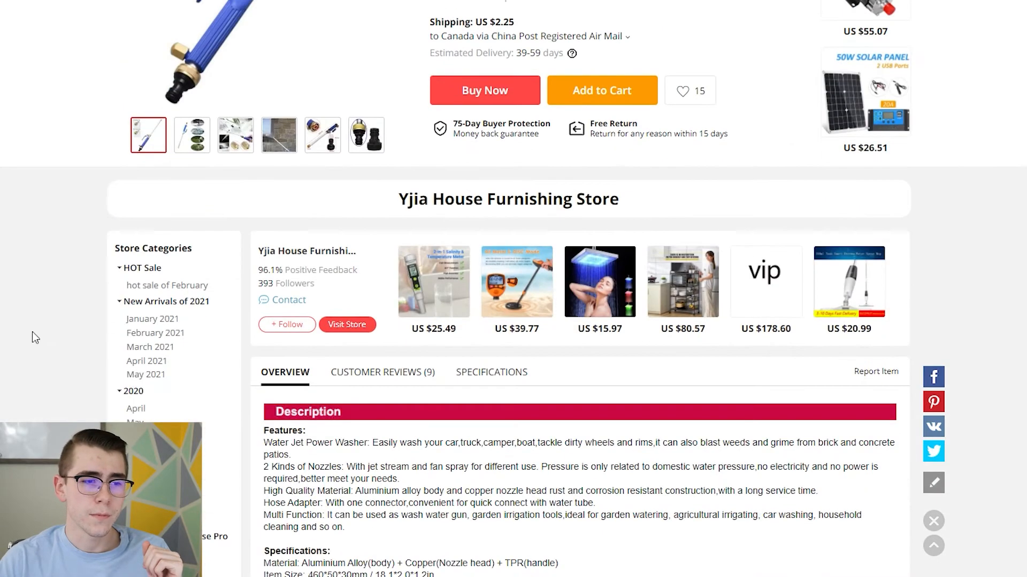
scroll(427, 247, up, 4)
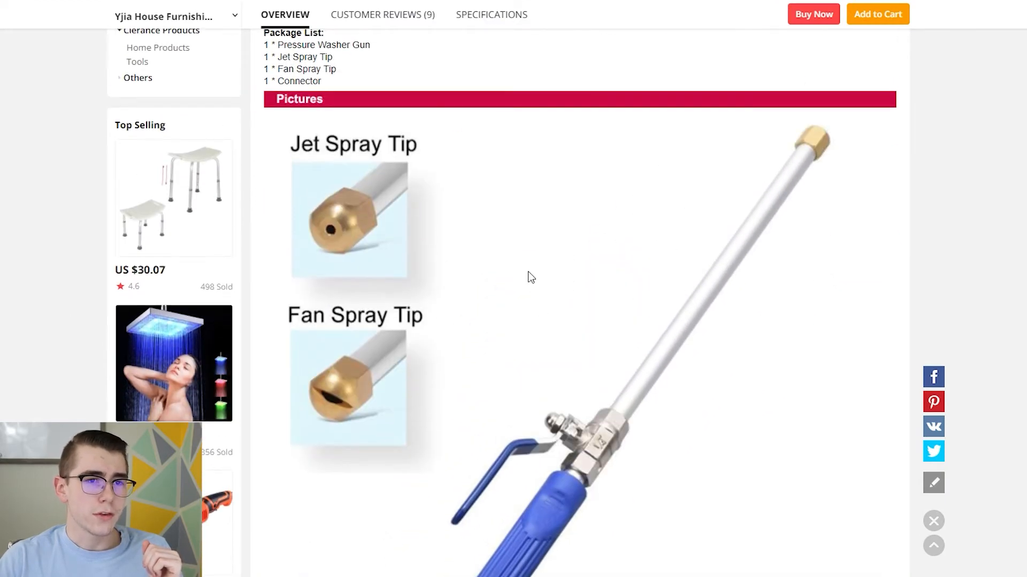
scroll(530, 277, down, 1)
scroll(554, 204, down, 3)
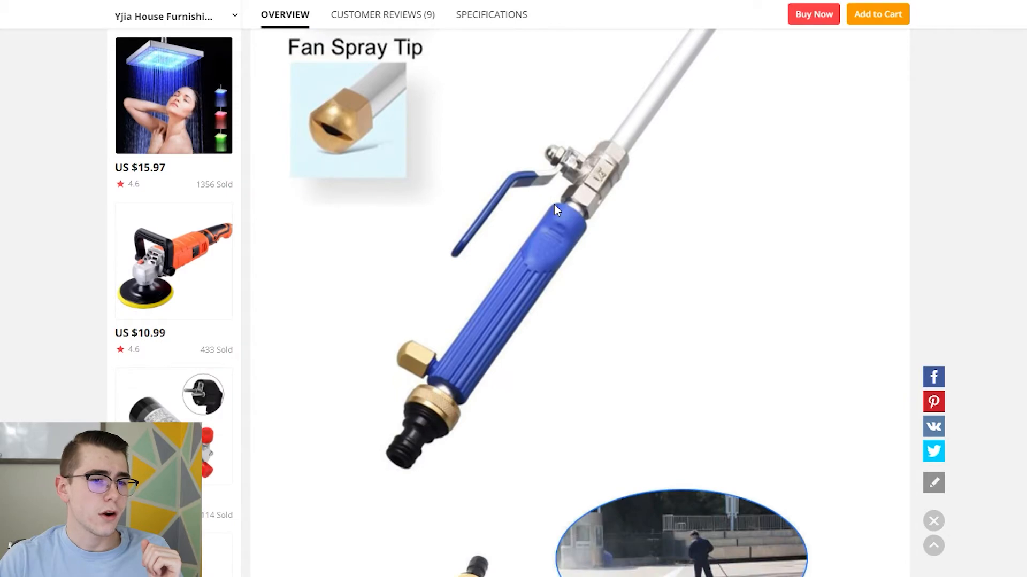
scroll(554, 204, down, 7)
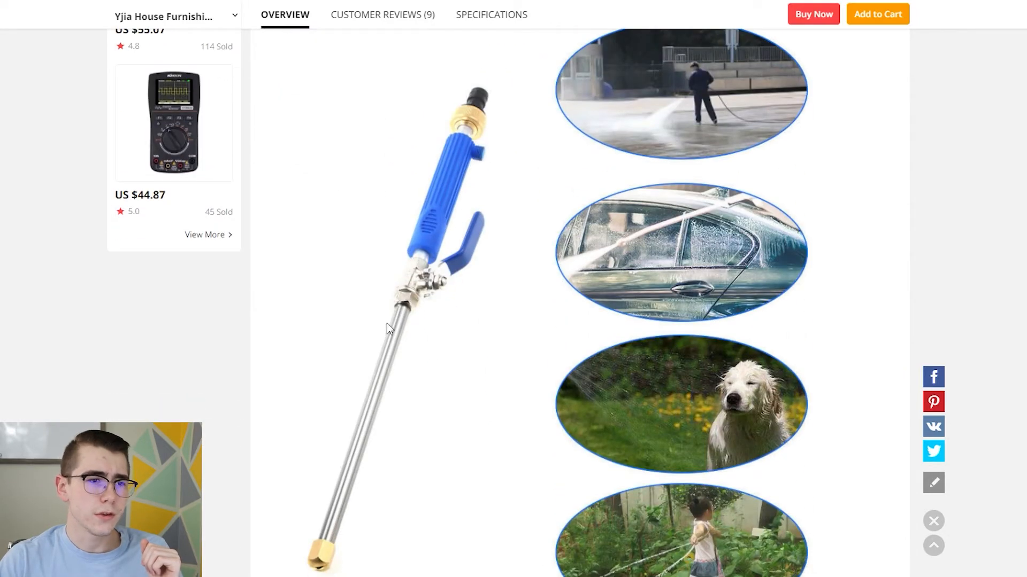
scroll(441, 284, down, 9)
scroll(497, 256, down, 4)
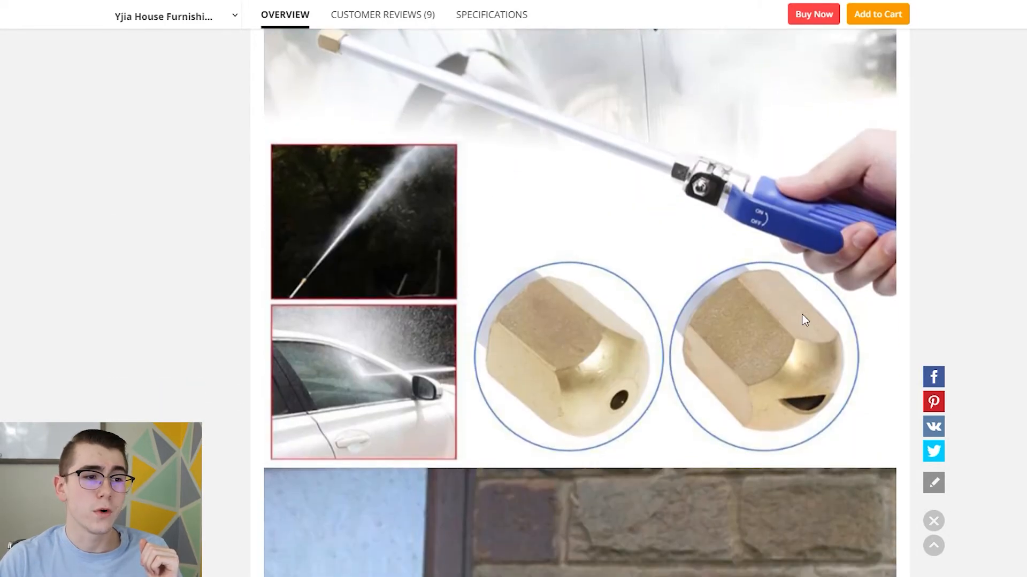
scroll(516, 260, up, 2)
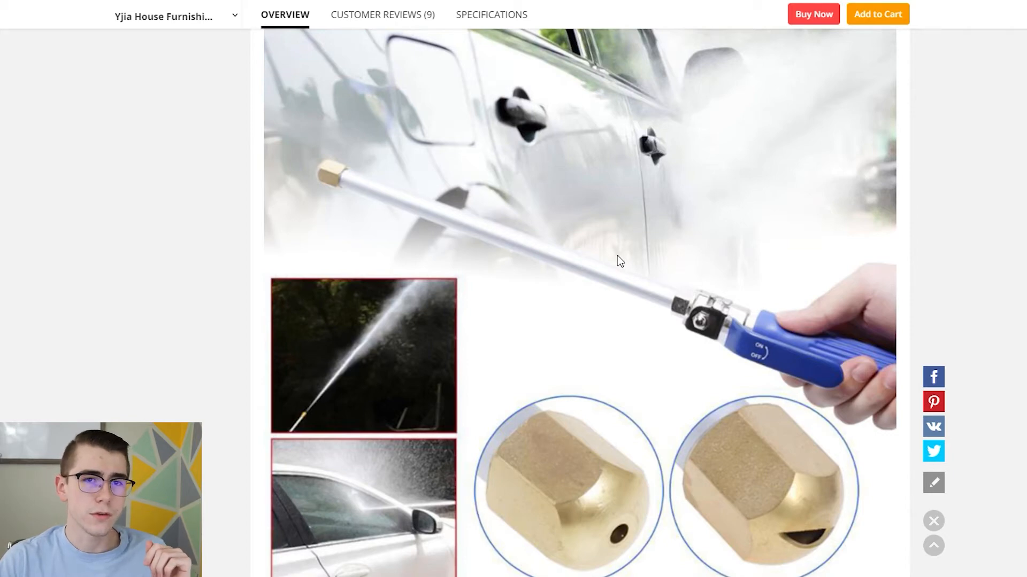
scroll(617, 256, down, 10)
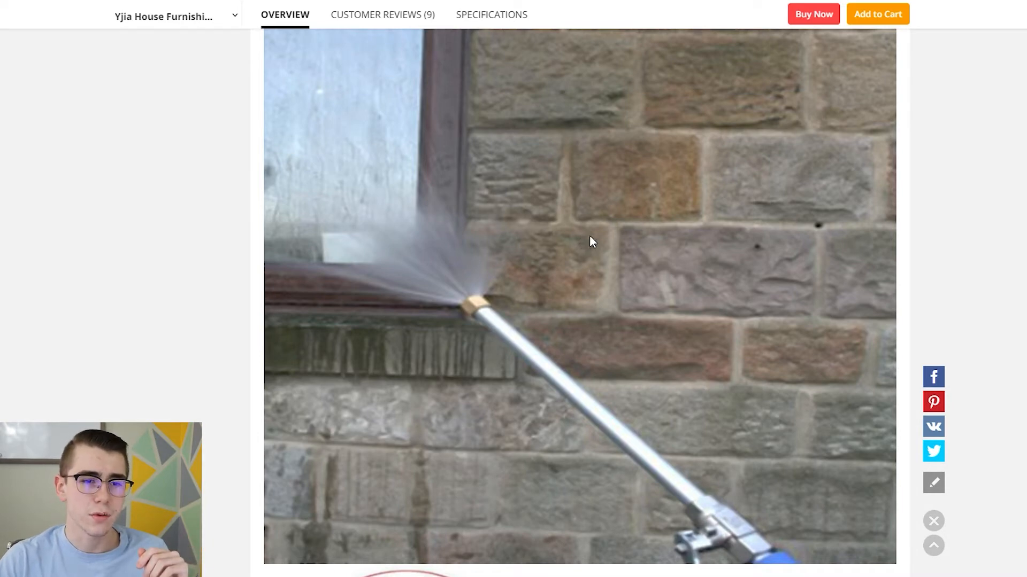
Review the product page's dimension diagram and close-up photos of the connector, handle and nozzle tips.
scroll(593, 226, down, 10)
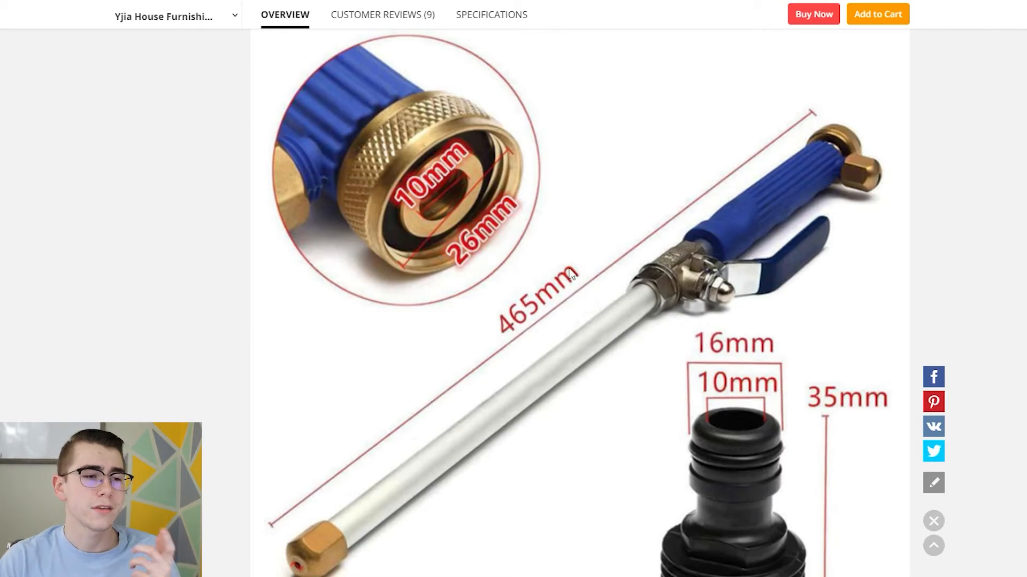
scroll(570, 273, down, 15)
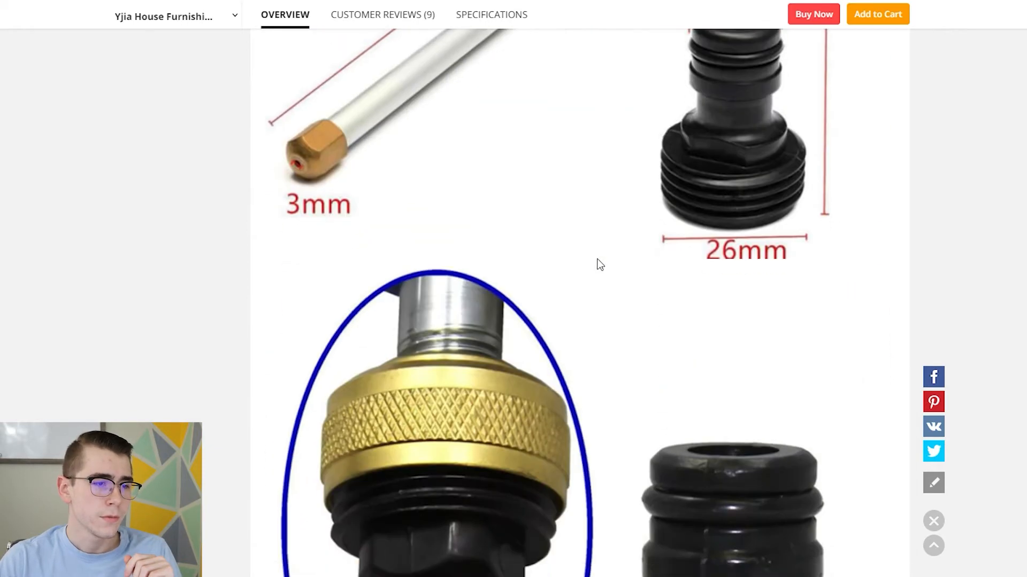
scroll(598, 262, down, 15)
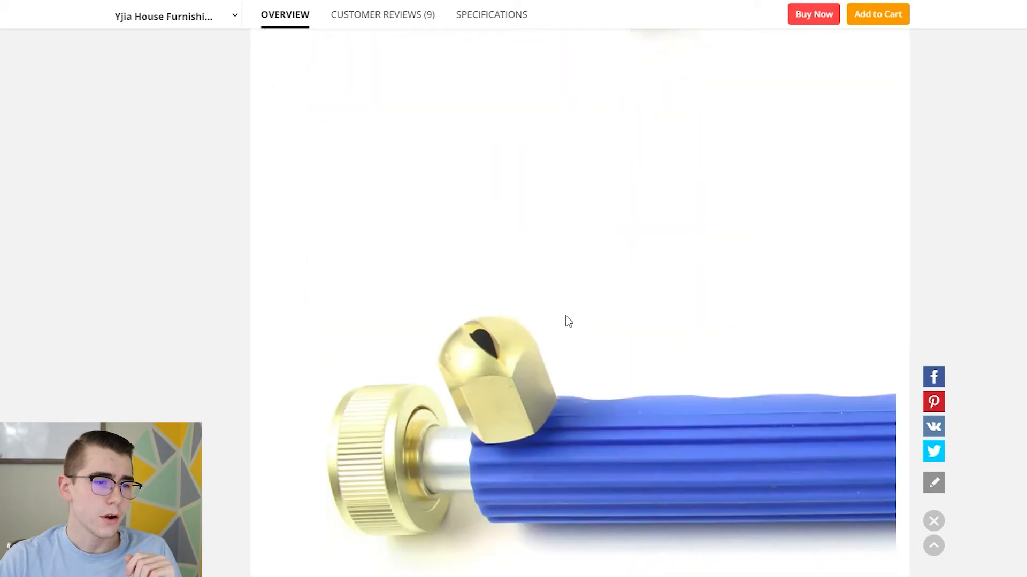
scroll(588, 291, down, 7)
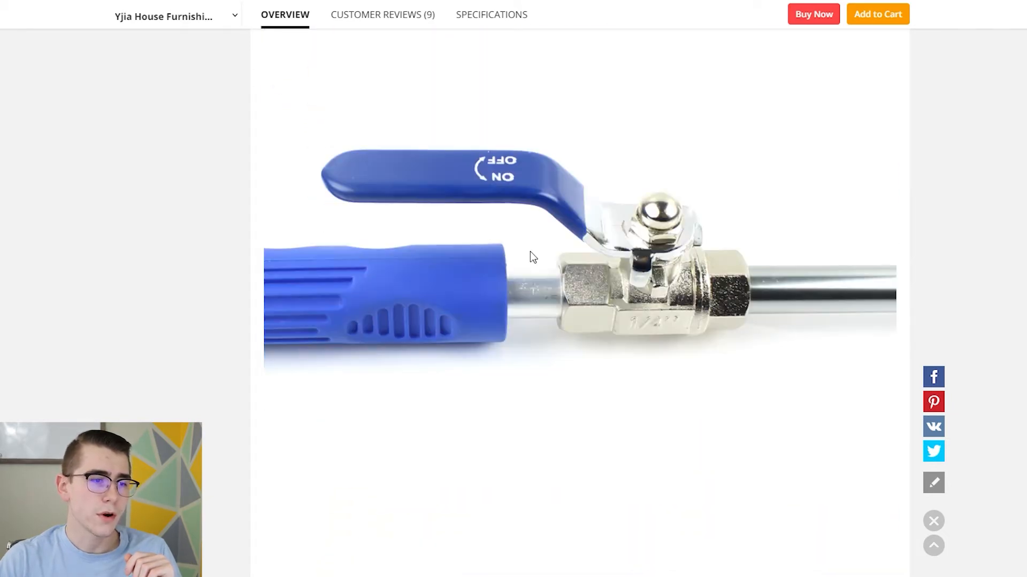
scroll(532, 257, down, 2)
scroll(551, 342, up, 15)
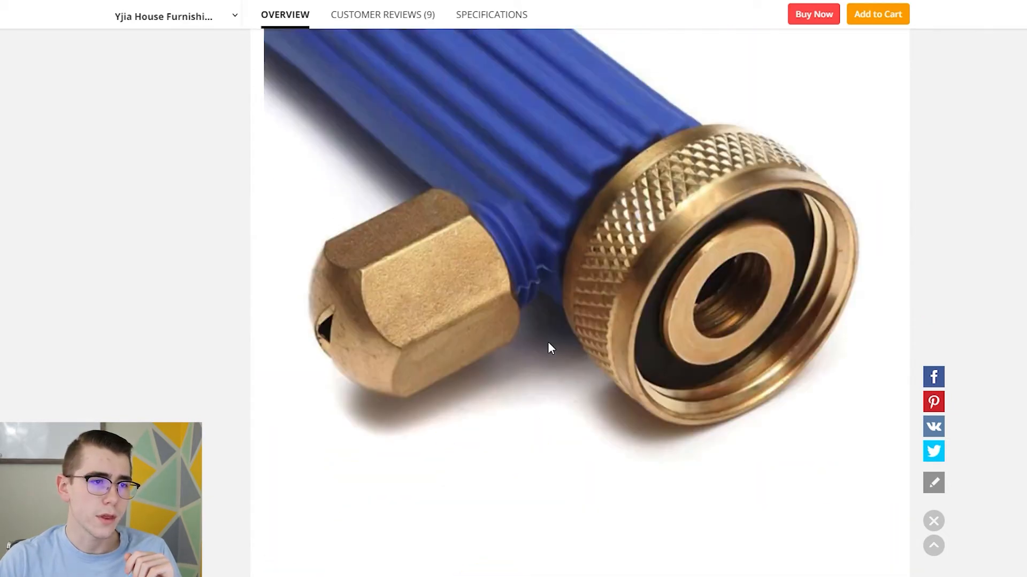
scroll(551, 342, up, 15)
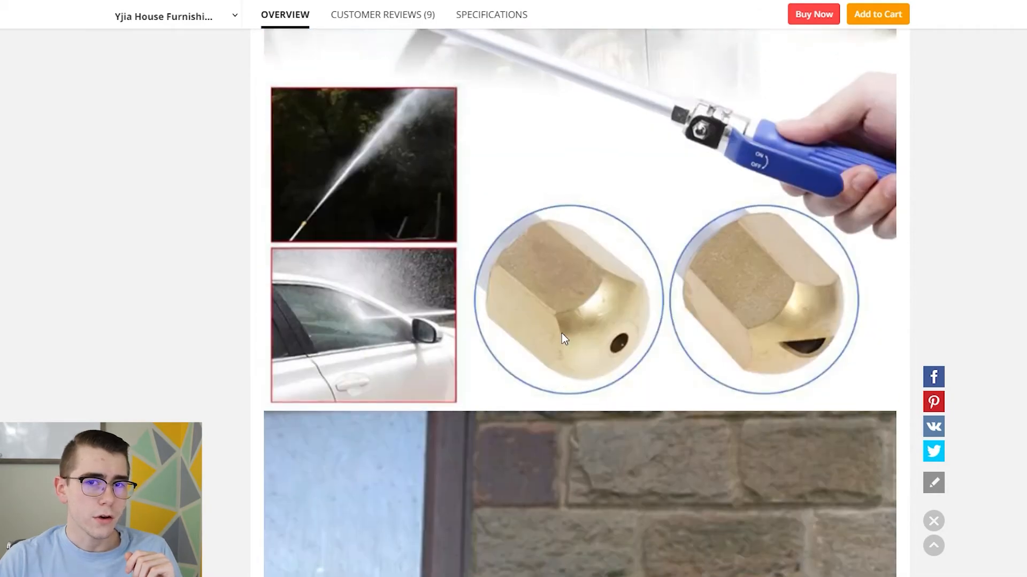
scroll(540, 337, up, 10)
scroll(538, 337, down, 16)
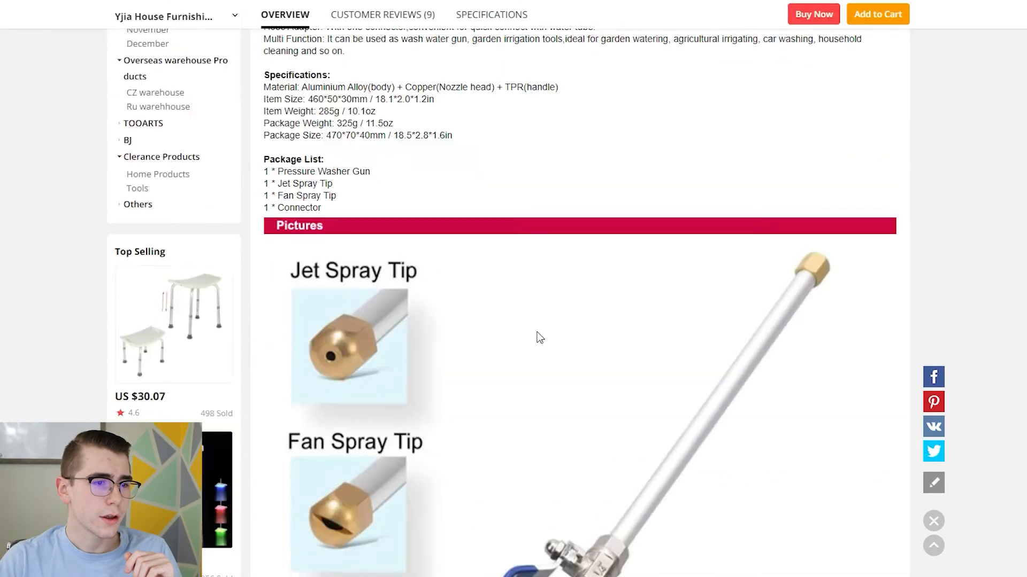
scroll(450, 201, up, 3)
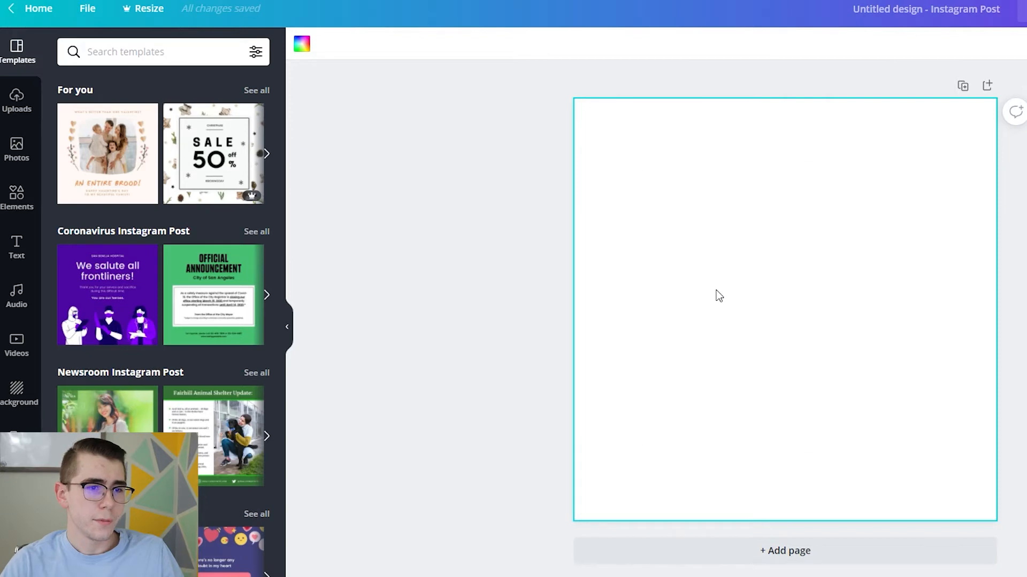
In Canva, paste the copied washer nozzle picture into the blank Instagram post and enlarge it to fill the page.
key(ctrl+v)
drag(653, 175, 573, 97)
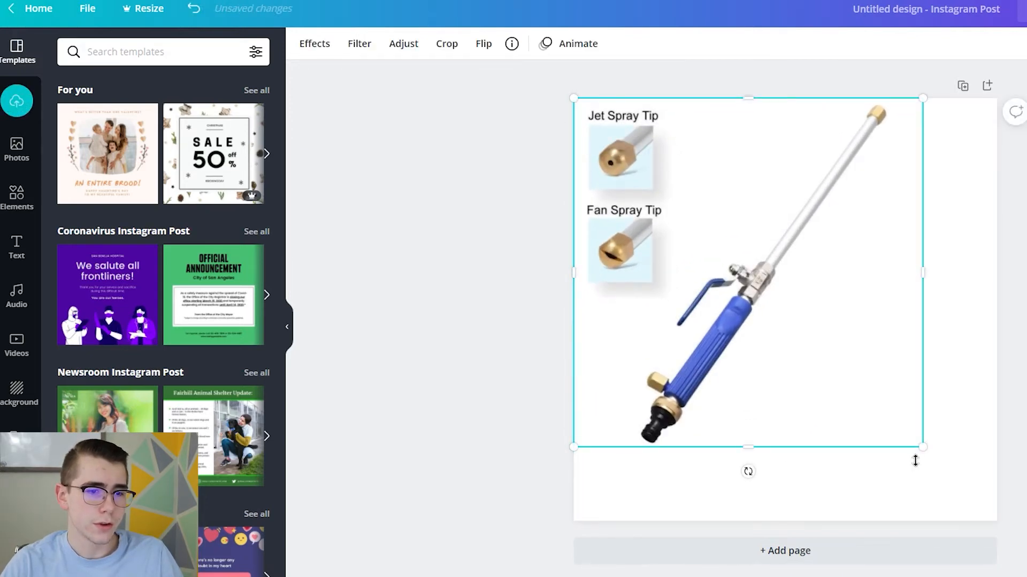
drag(931, 451, 996, 539)
click(1015, 385)
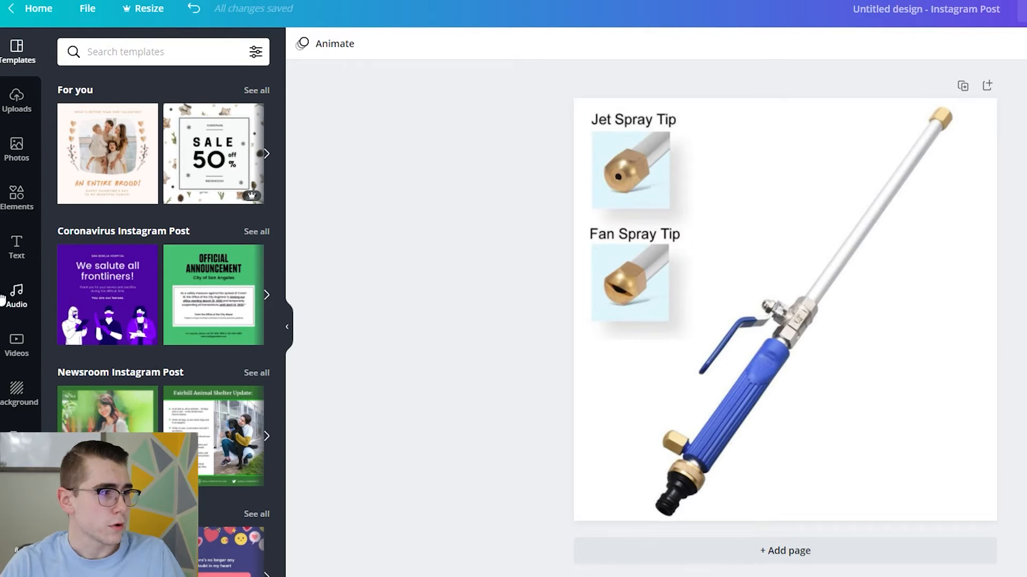
Add a square, reshape it into a thin strip covering the "Jet Spray Tip" label, and colour it white.
click(17, 201)
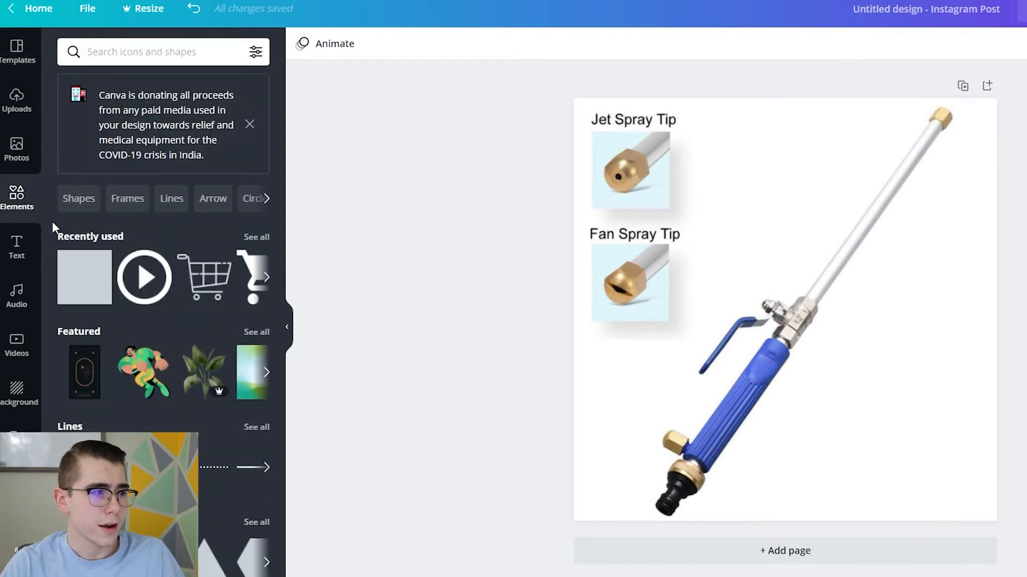
click(84, 287)
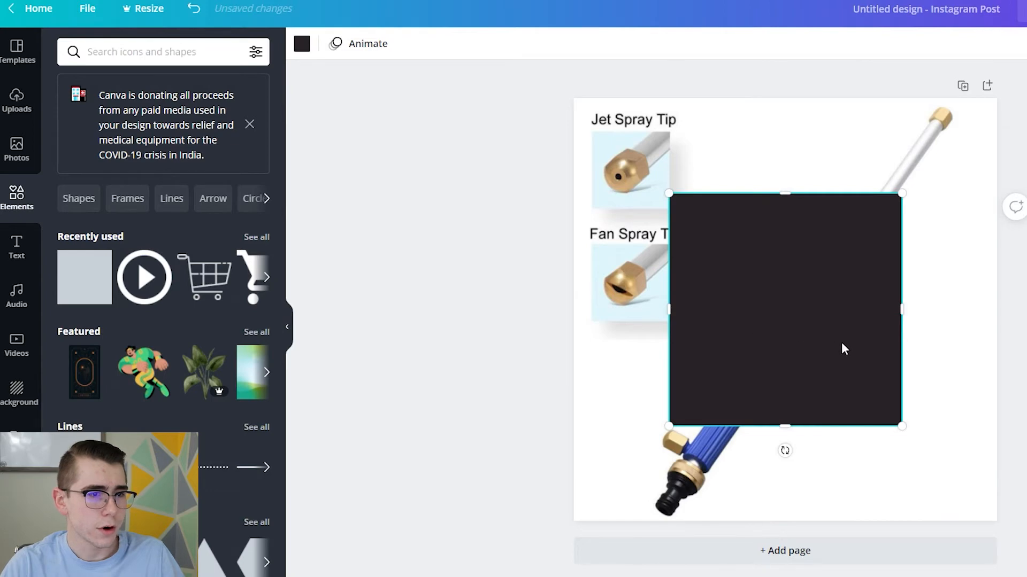
mouse_move(799, 427)
mouse_down()
mouse_move(783, 217)
mouse_move(732, 142)
mouse_move(697, 126)
mouse_move(589, 117)
mouse_move(585, 127)
mouse_up()
drag(713, 127, 692, 121)
click(303, 45)
click(145, 113)
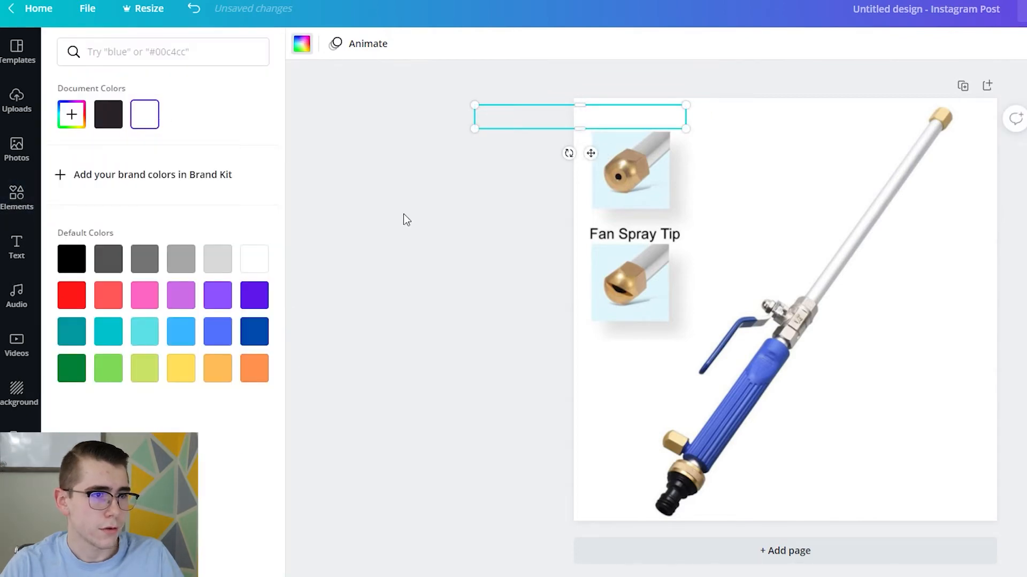
click(427, 213)
Place a copy of the white strip over the "Fan Spray Tip" label.
click(674, 114)
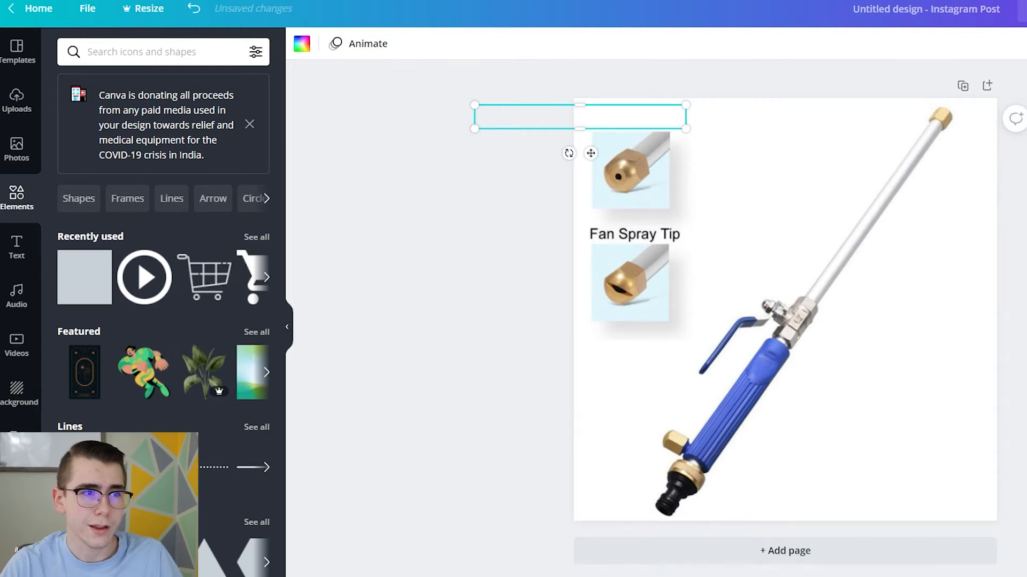
drag(641, 129, 643, 243)
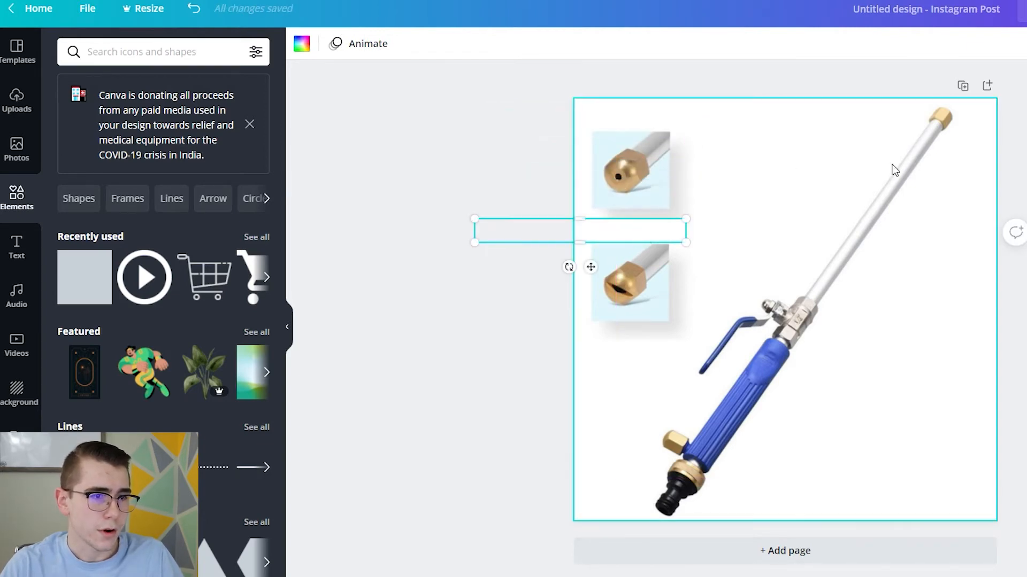
click(820, 183)
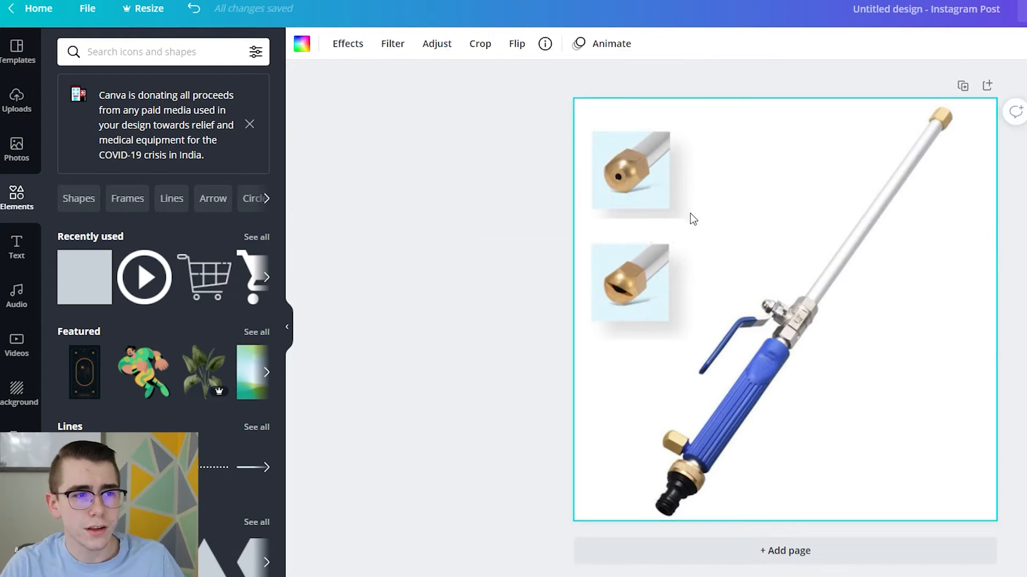
Extend the second strip upward over the shadow below the jet tip image and cover its side shadow with a vertical copy.
click(647, 235)
drag(594, 225, 593, 217)
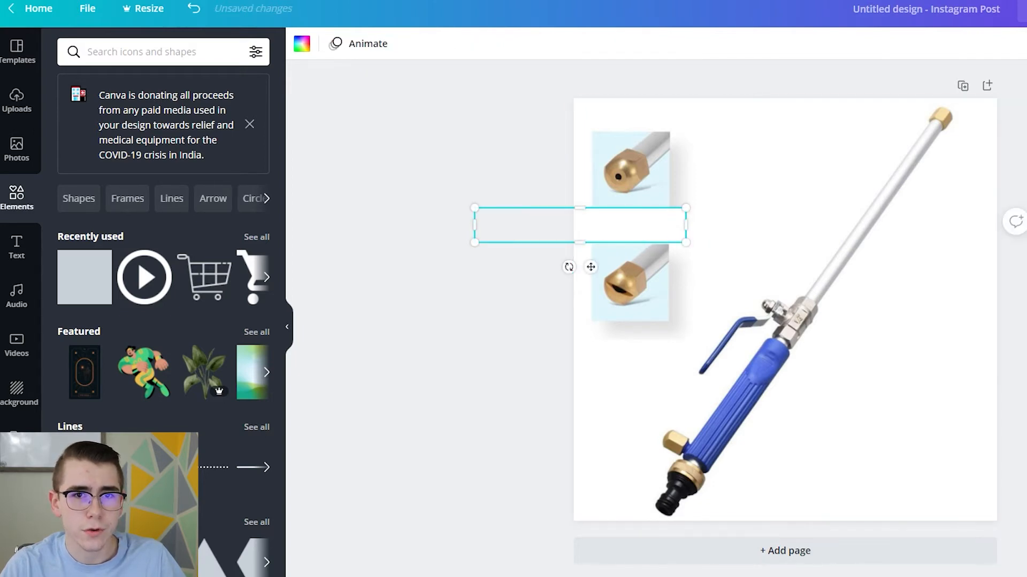
drag(569, 267, 663, 262)
drag(590, 251, 688, 146)
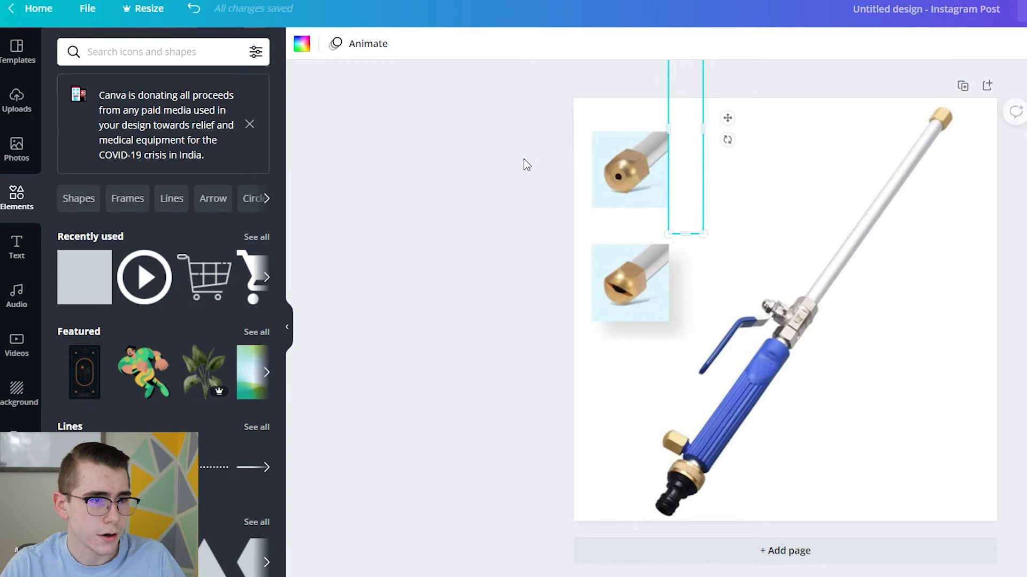
click(507, 161)
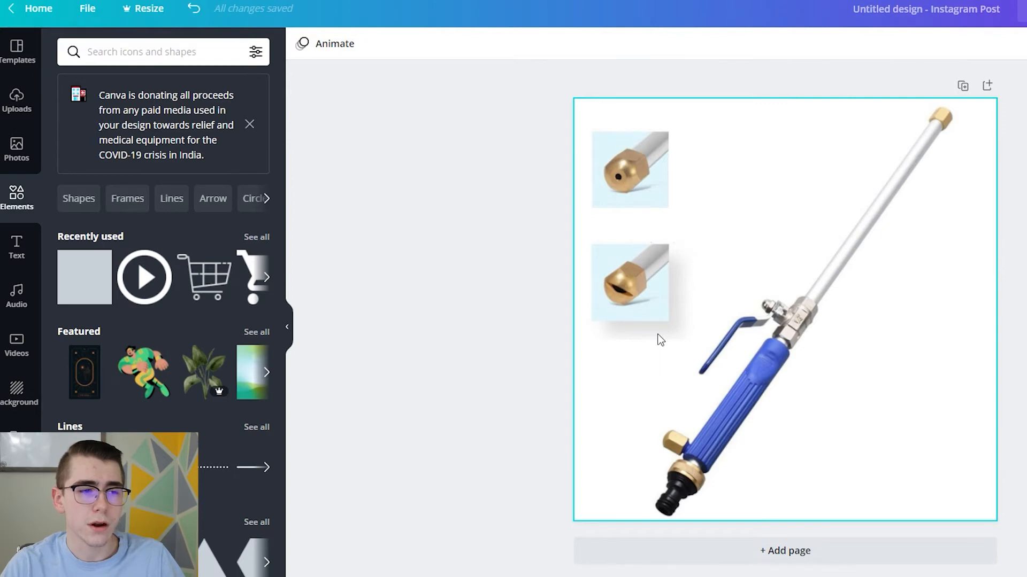
Add a heading to the page with the text "Jet Nozzle".
click(18, 248)
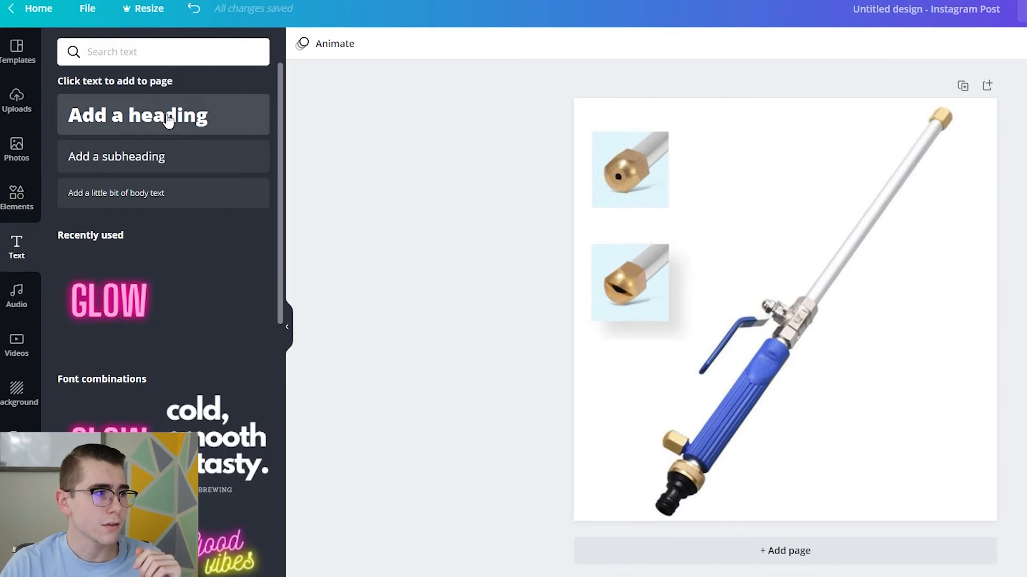
click(134, 124)
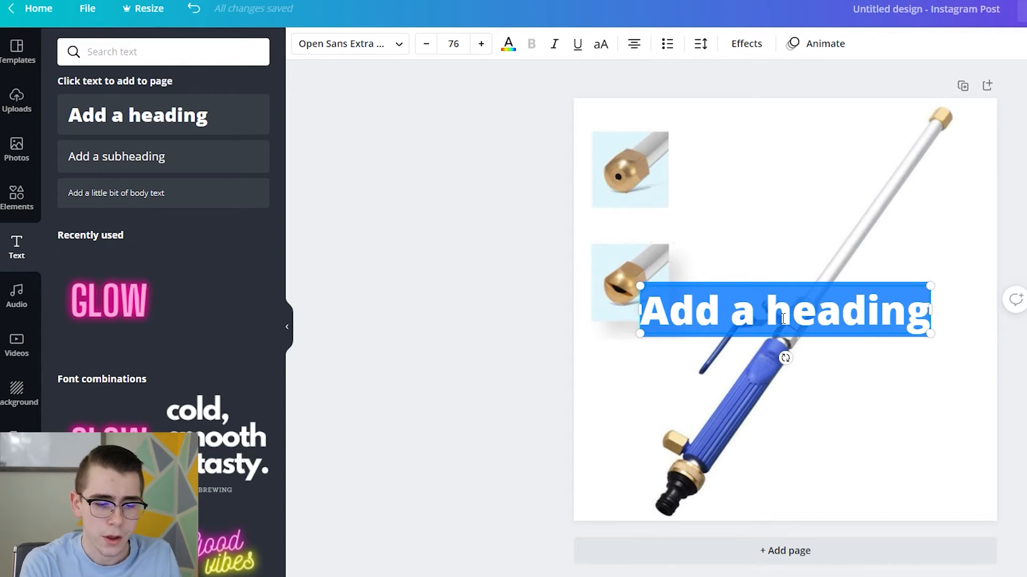
text(Jet)
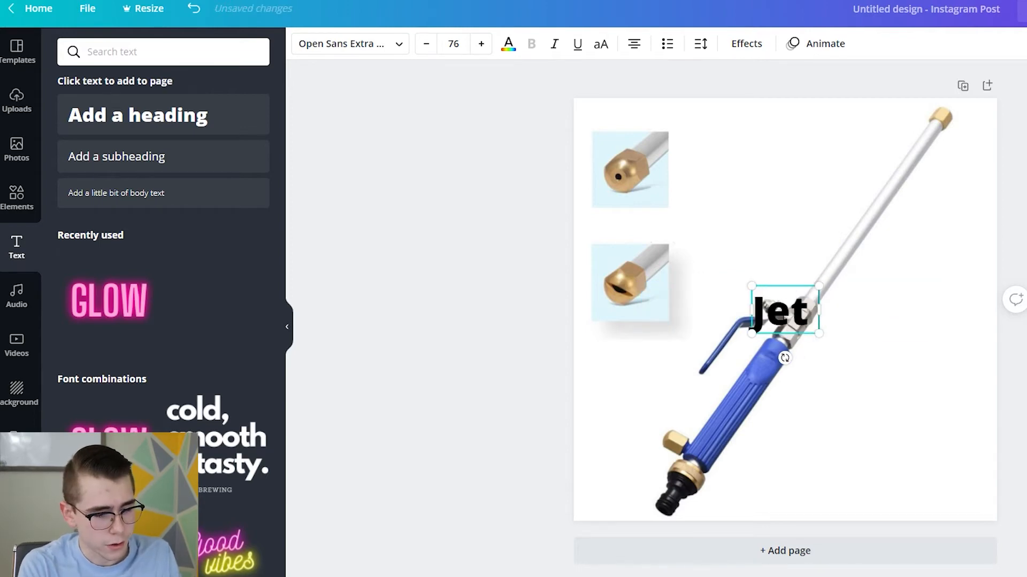
text( Nozzle)
click(756, 191)
Change the "Jet Nozzle" heading's font to Oswald and move it up to the jet tip image.
click(783, 317)
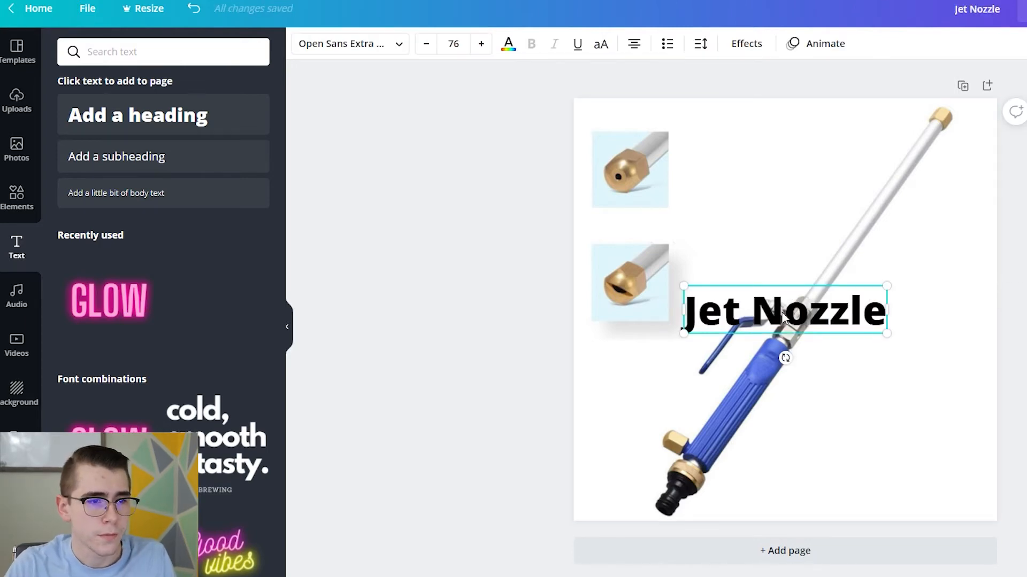
click(398, 49)
click(246, 139)
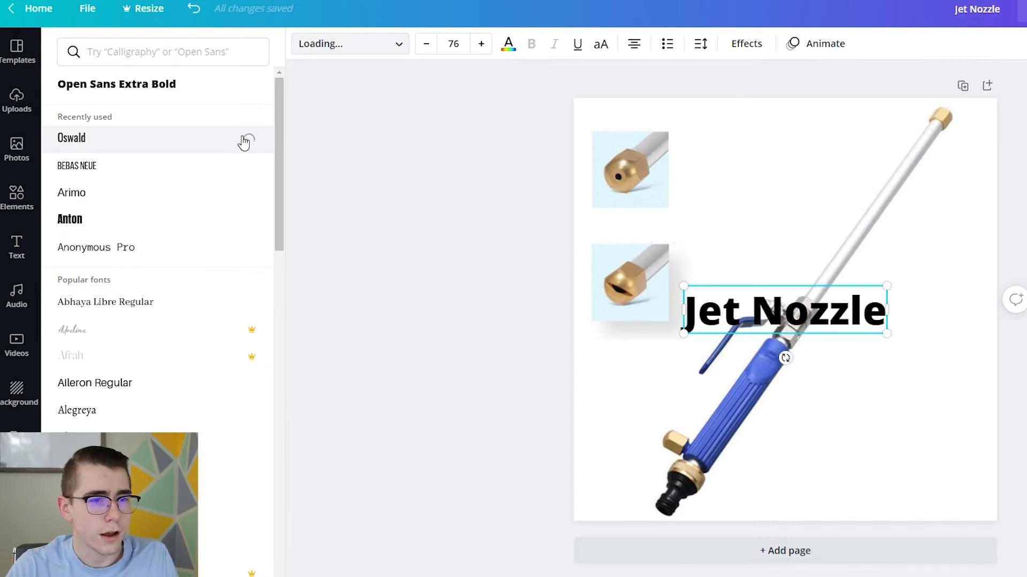
drag(775, 317, 672, 157)
Try font sizes 32 and 48 on the "Jet Nozzle" heading.
click(453, 43)
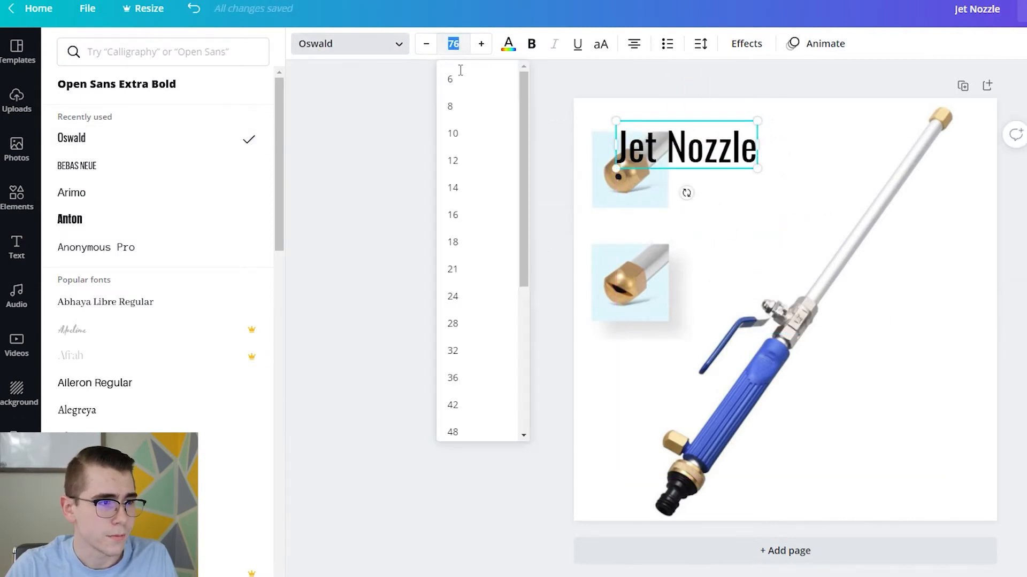
click(484, 353)
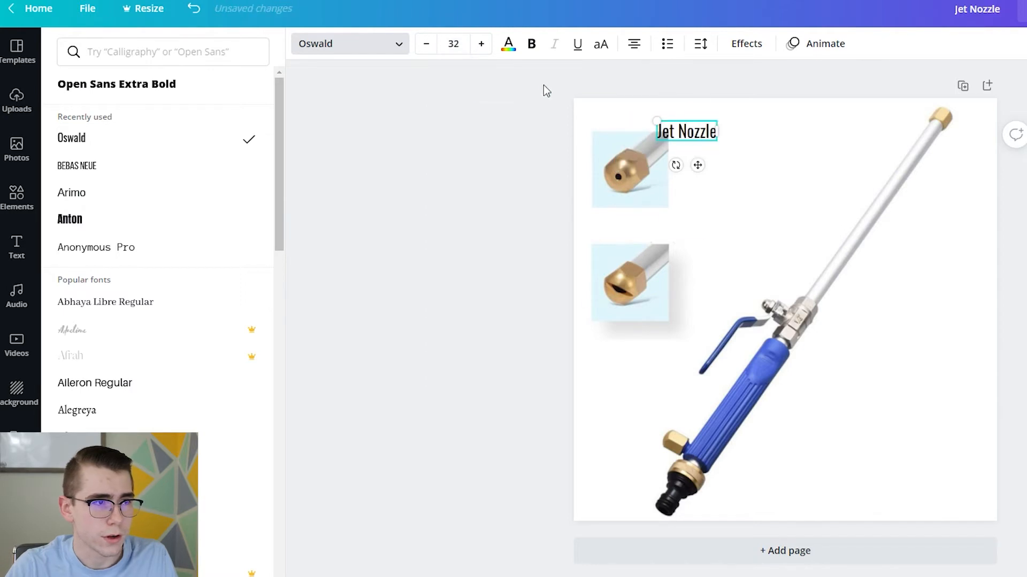
click(454, 43)
click(502, 332)
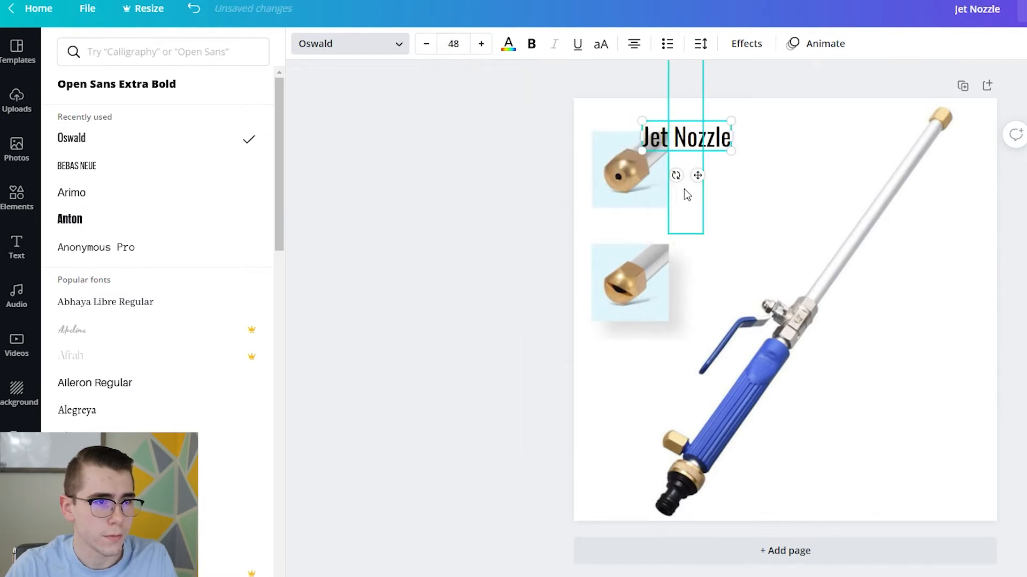
Place the "Jet Nozzle" heading directly above the jet tip image and set its font size to 42.
drag(697, 175, 657, 160)
click(453, 44)
click(458, 224)
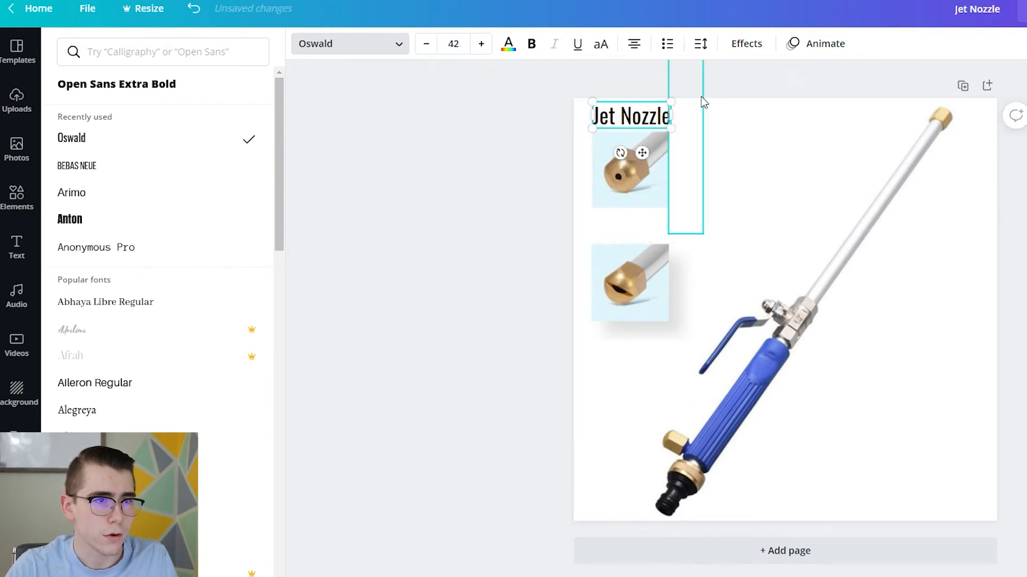
Duplicate the "Jet Nozzle" heading, change the copy's text to "Fan Nozzle" and place it directly above the fan tip image.
key(ctrl+d)
drag(606, 132, 730, 247)
click(755, 250)
text(Fan)
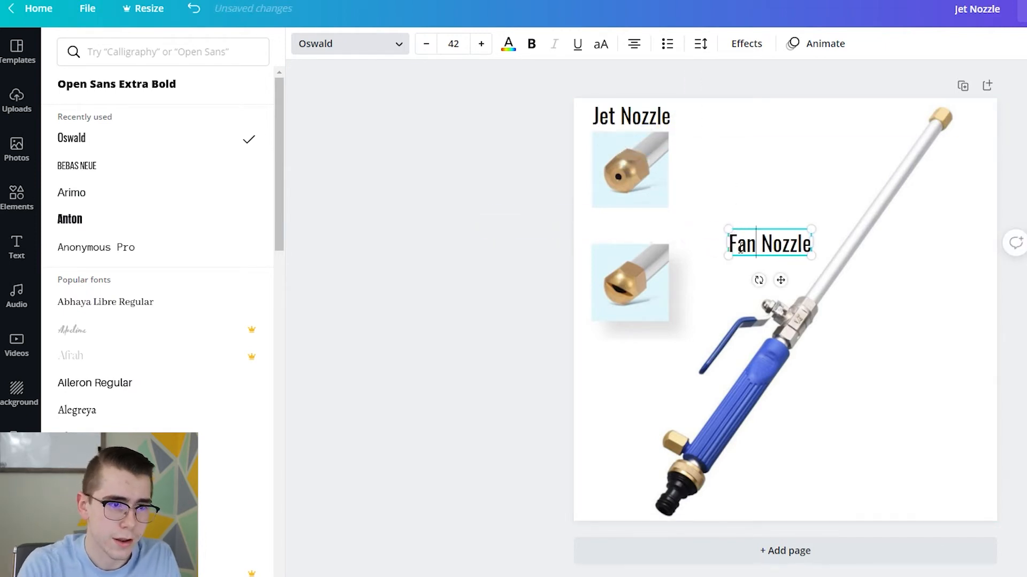
click(824, 207)
drag(780, 286, 647, 270)
click(466, 223)
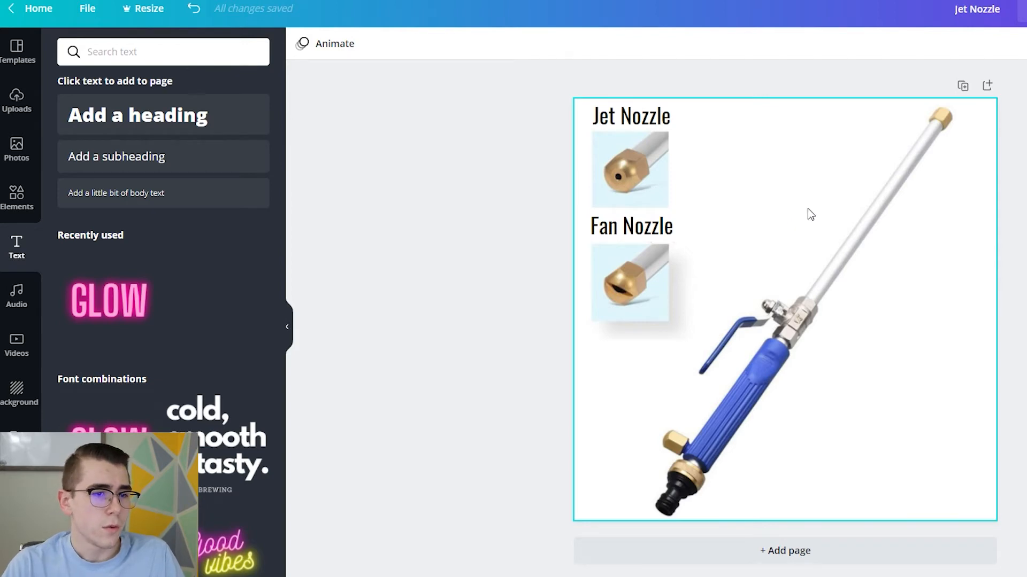
Add the recently used pink neon "GLOW" text to the page and set its font size to 48.
click(115, 311)
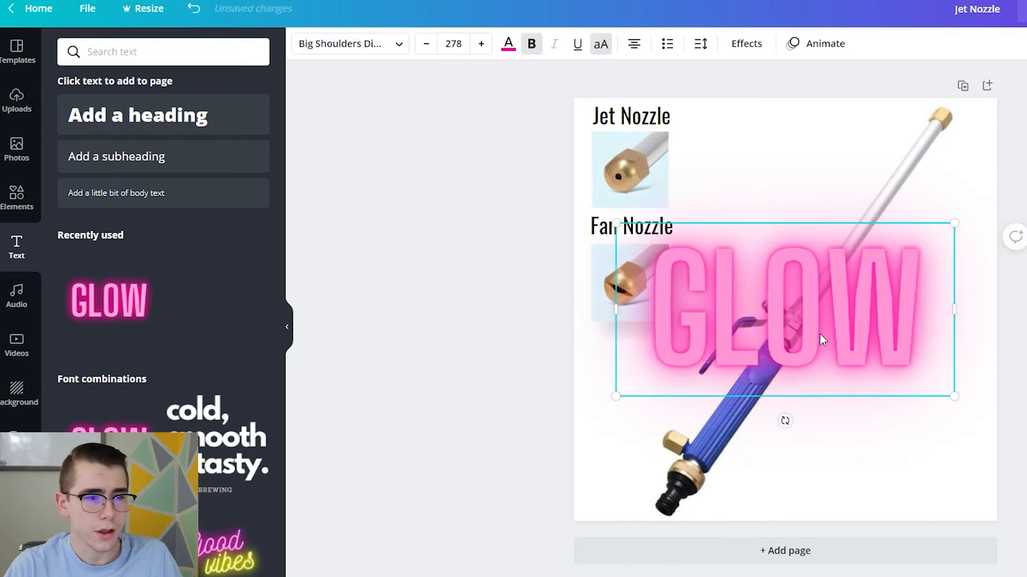
click(453, 44)
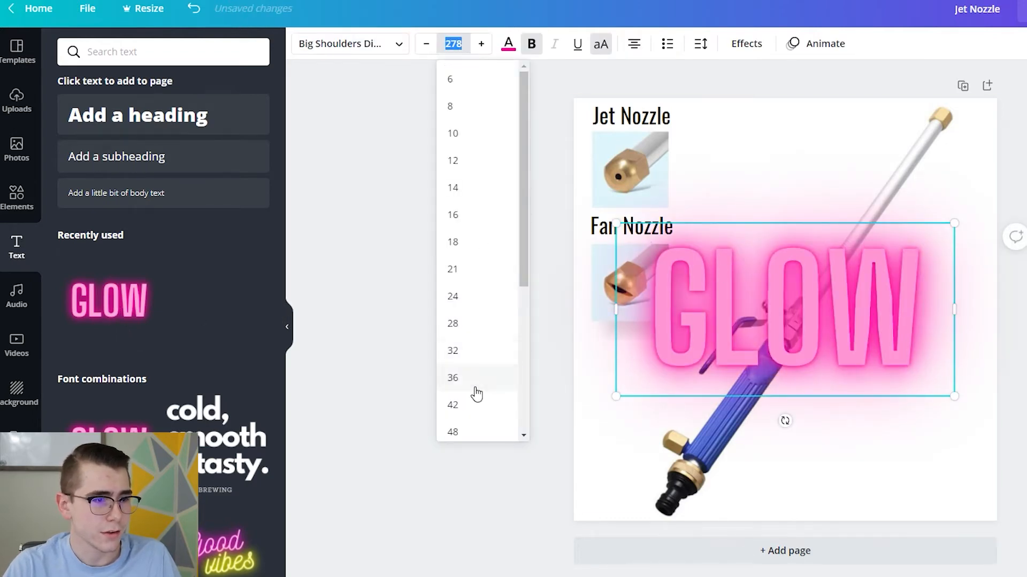
scroll(476, 385, down, 1)
click(478, 365)
Replace the neon text with "2 FREE NOZZLES INCLUDED!" and narrow its text box so it wraps onto two lines.
drag(843, 239, 756, 237)
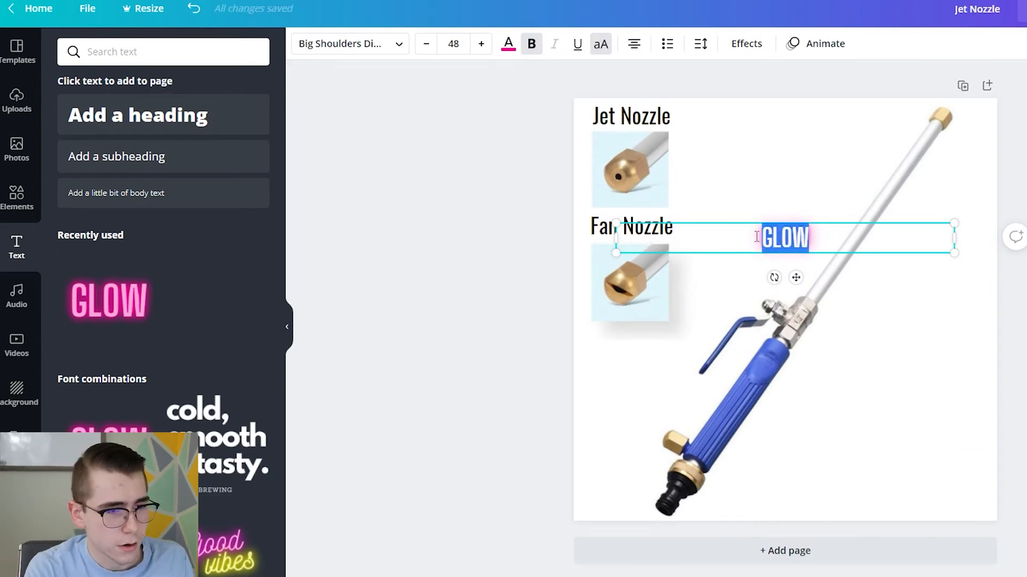
text(2 F)
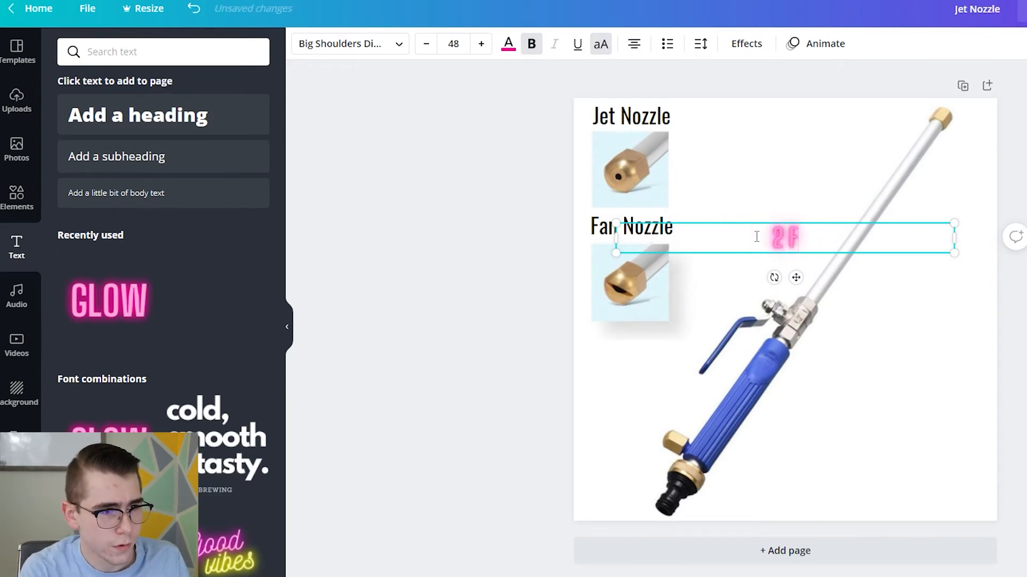
text(REE NOZZLES)
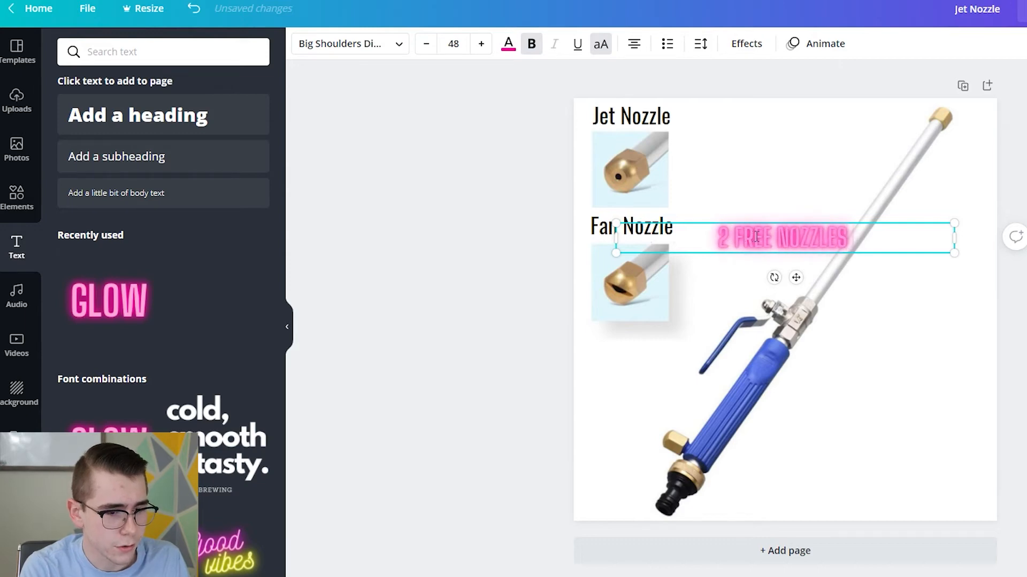
text( INCLUDED)
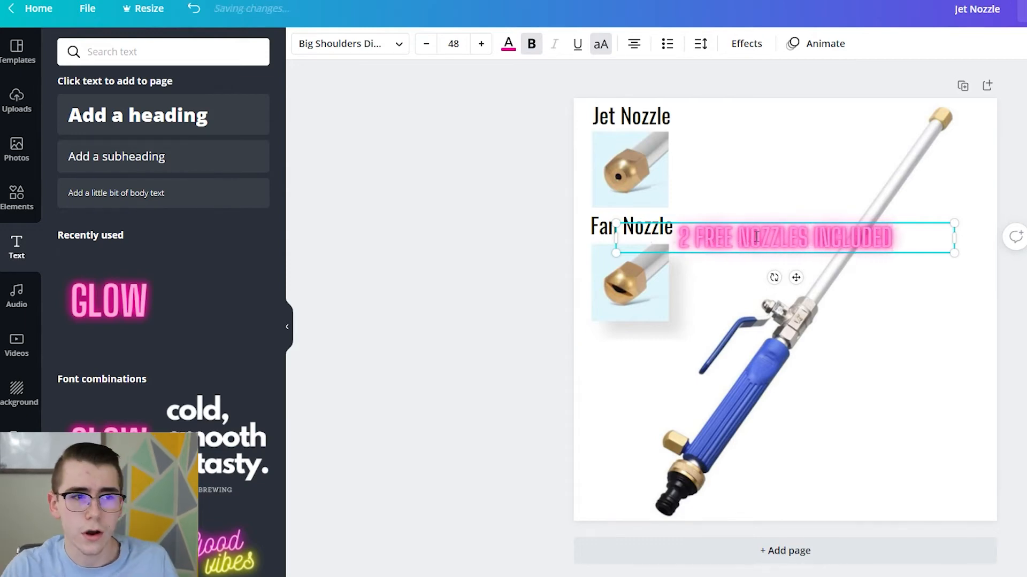
drag(954, 238, 785, 241)
text(!)
Move the neon text between the jet tip image and the wand, colour it Aqua blue #00c2cb and narrow its box slightly.
drag(703, 230, 790, 160)
click(508, 45)
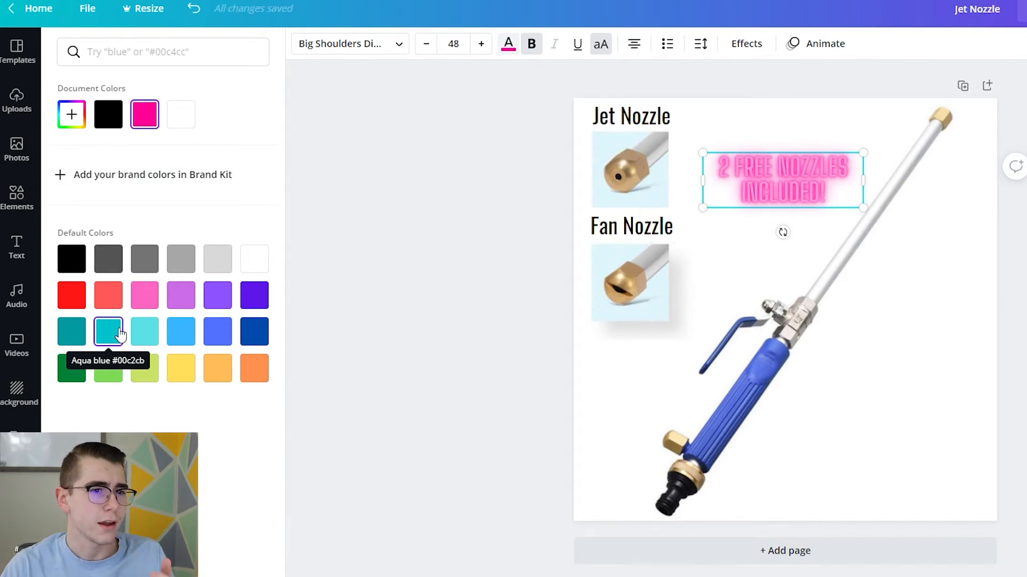
click(120, 334)
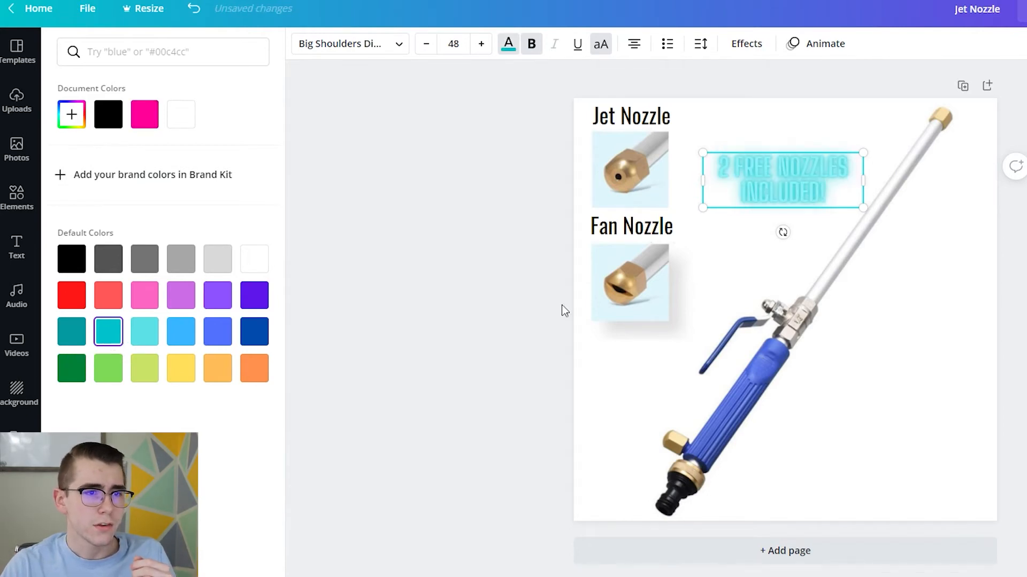
drag(875, 191, 864, 191)
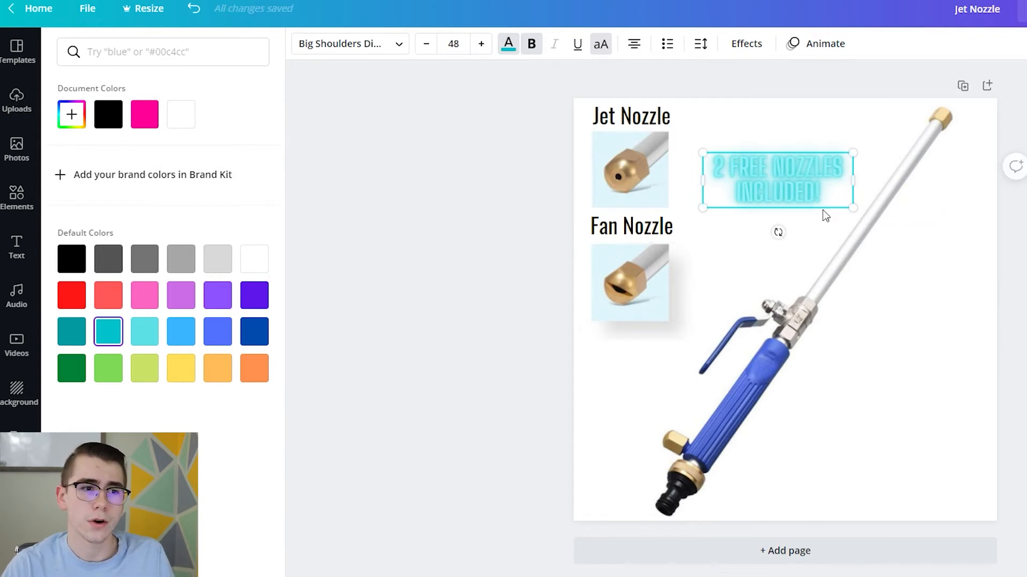
Move the "2 FREE NOZZLES INCLUDED!" text down to the empty lower-right area of the page beside the blue handle.
drag(853, 208, 880, 480)
click(851, 224)
drag(836, 157, 866, 431)
click(1010, 440)
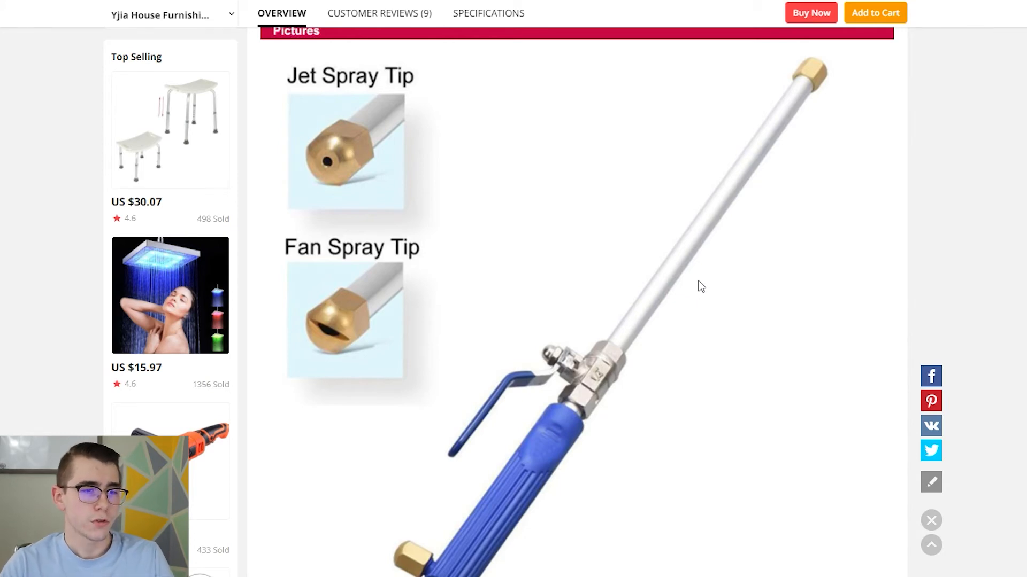
Paste the supplier's picture of the wand with four oval usage photos onto the blank design and enlarge it to fill the page.
scroll(701, 287, down, 10)
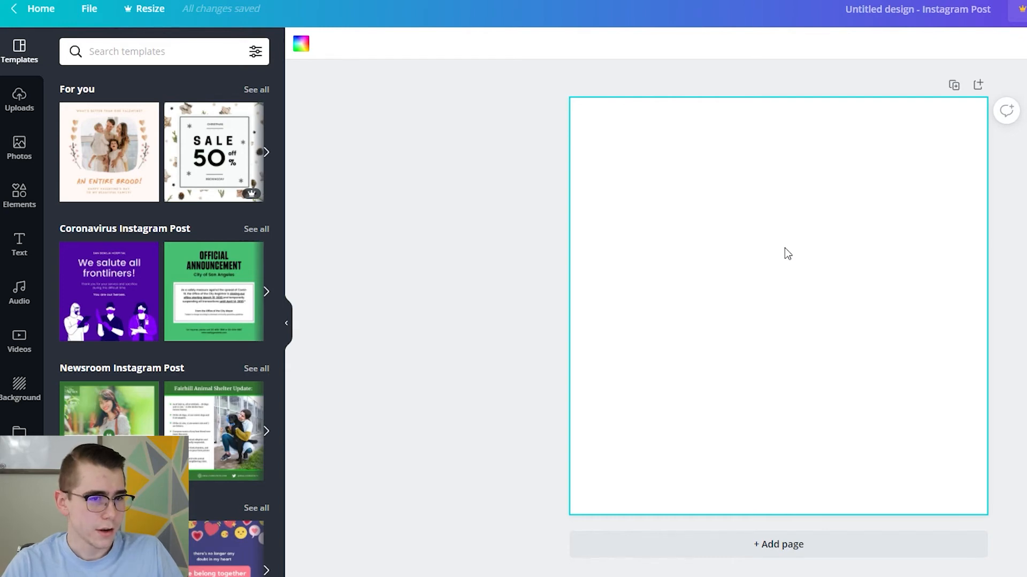
key(ctrl+v)
drag(650, 179, 570, 109)
drag(914, 441, 987, 518)
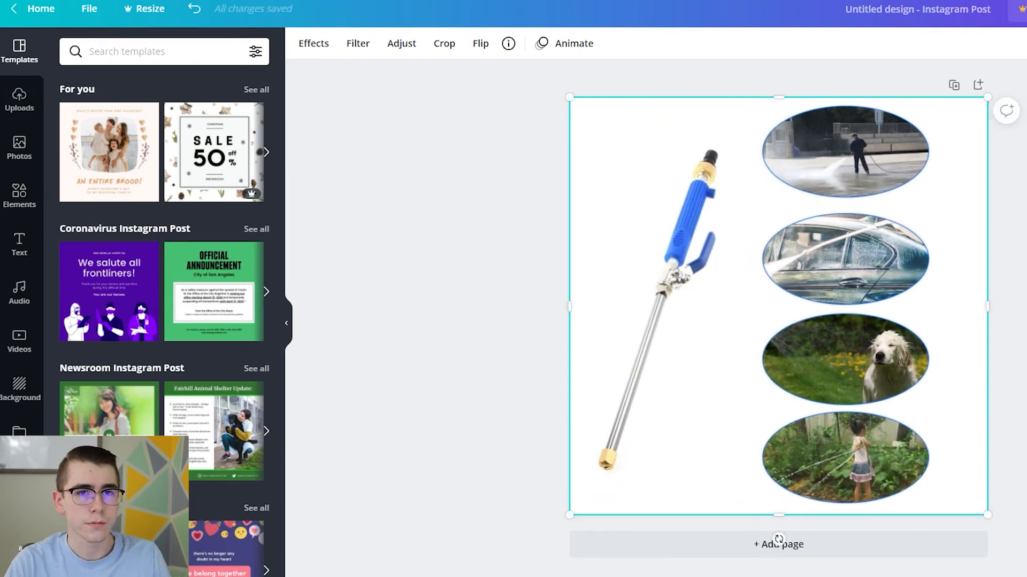
Add a heading reading "Variety Of Uses" in the Oswald font and move it to the page's upper-left area above the wand.
click(20, 245)
click(155, 118)
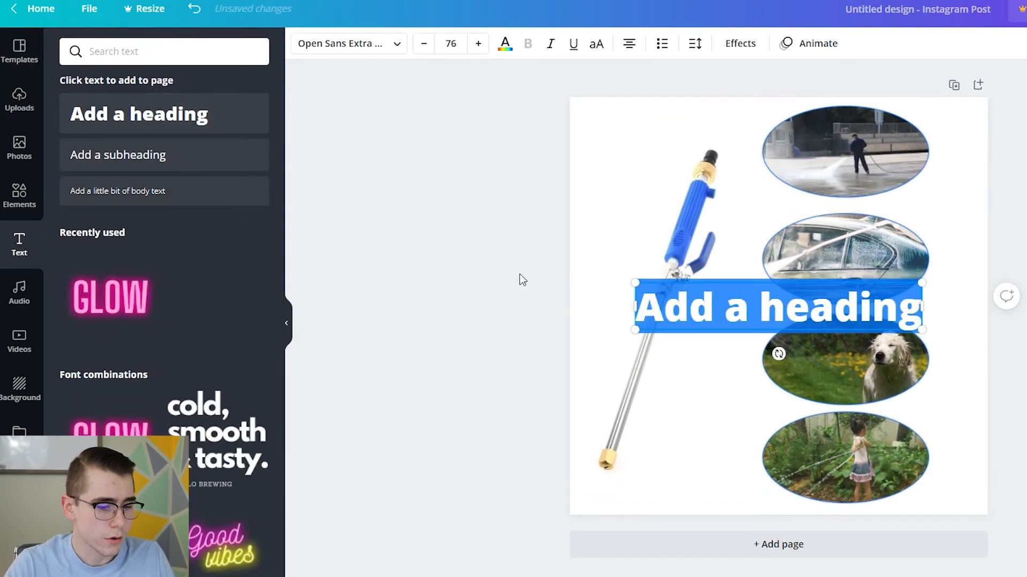
text(Variety Of Uses)
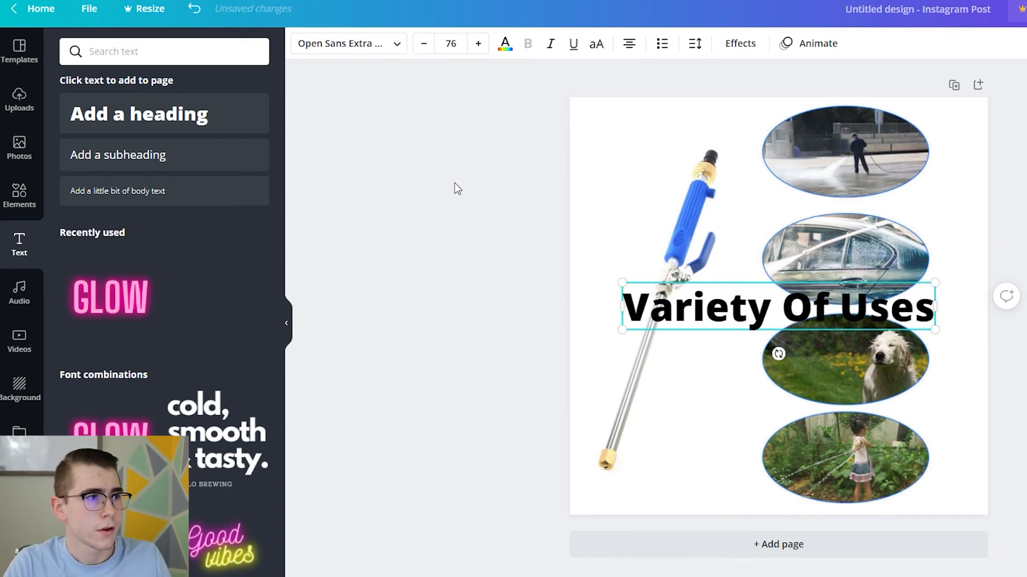
click(390, 46)
click(181, 143)
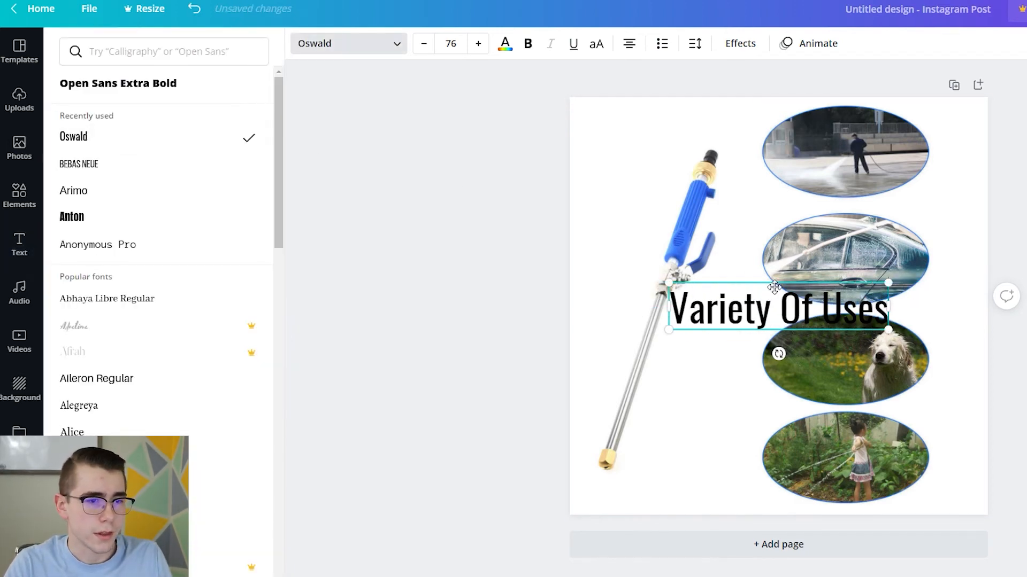
drag(800, 289, 706, 115)
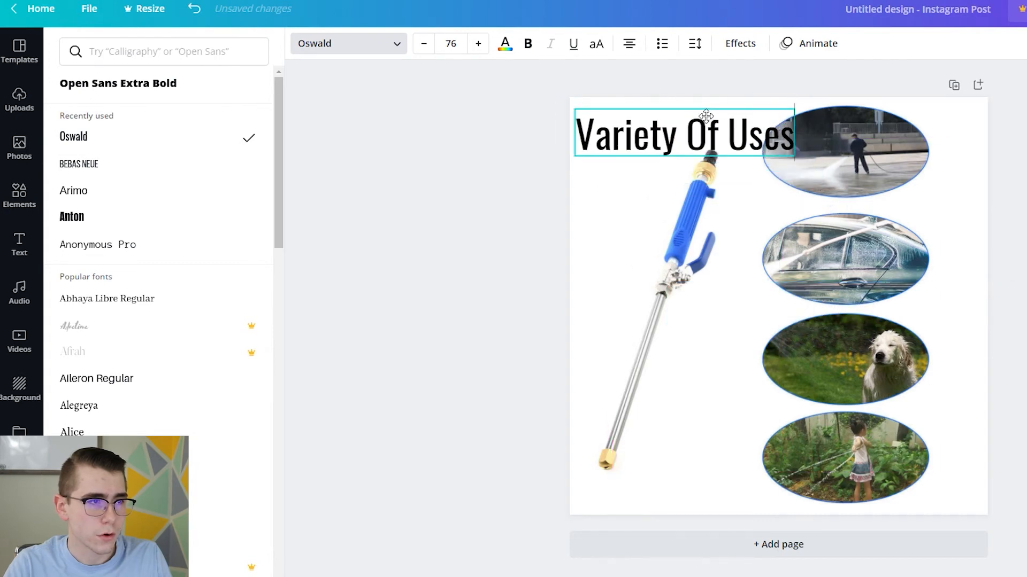
Reduce the "Variety Of Uses" heading's font size to 61 and position it between the page's left edge and the first oval photo.
click(424, 44)
click(424, 45)
click(424, 45)
click(424, 45)
click(423, 45)
click(424, 45)
click(423, 45)
click(423, 45)
click(424, 45)
click(423, 45)
click(424, 45)
click(424, 45)
click(423, 45)
click(424, 45)
click(424, 45)
drag(706, 179, 690, 179)
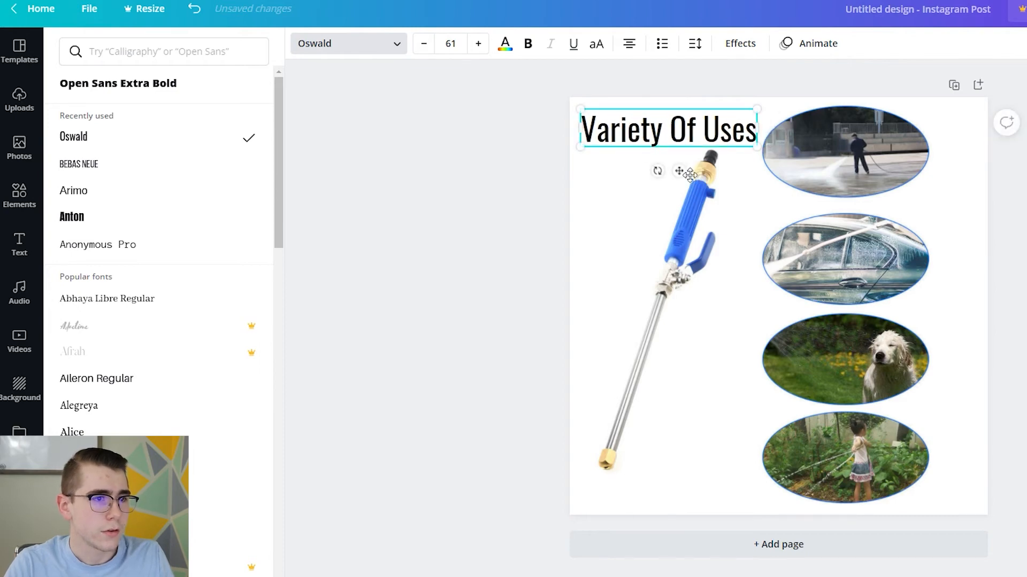
Make the heading all uppercase, fit it on one line with a wider box and font size 56, and recentre it above the wand.
click(597, 47)
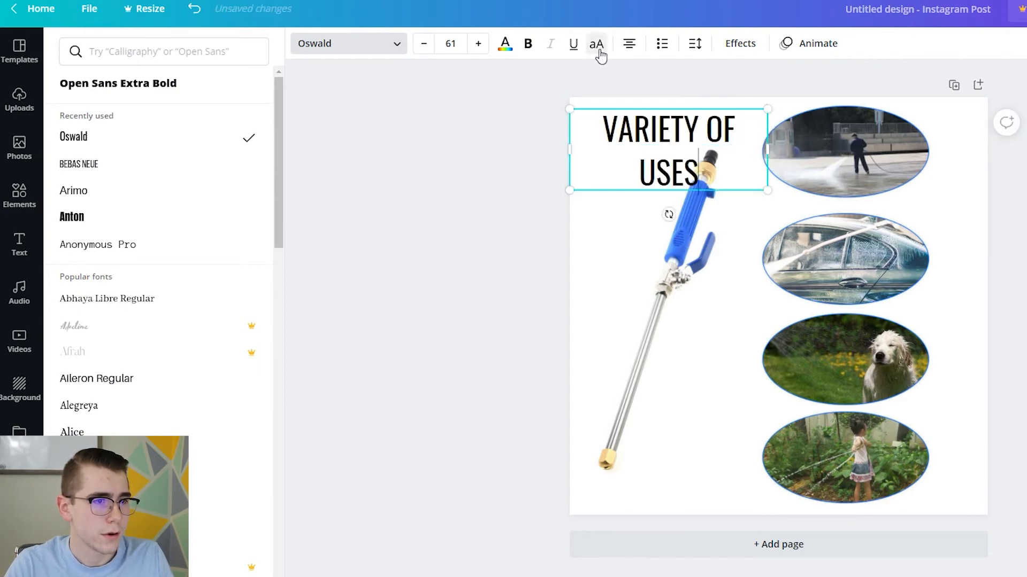
mouse_move(773, 160)
mouse_down()
mouse_move(802, 160)
mouse_move(790, 160)
mouse_up()
click(425, 45)
click(425, 45)
click(424, 45)
click(424, 45)
click(425, 45)
drag(695, 174, 691, 174)
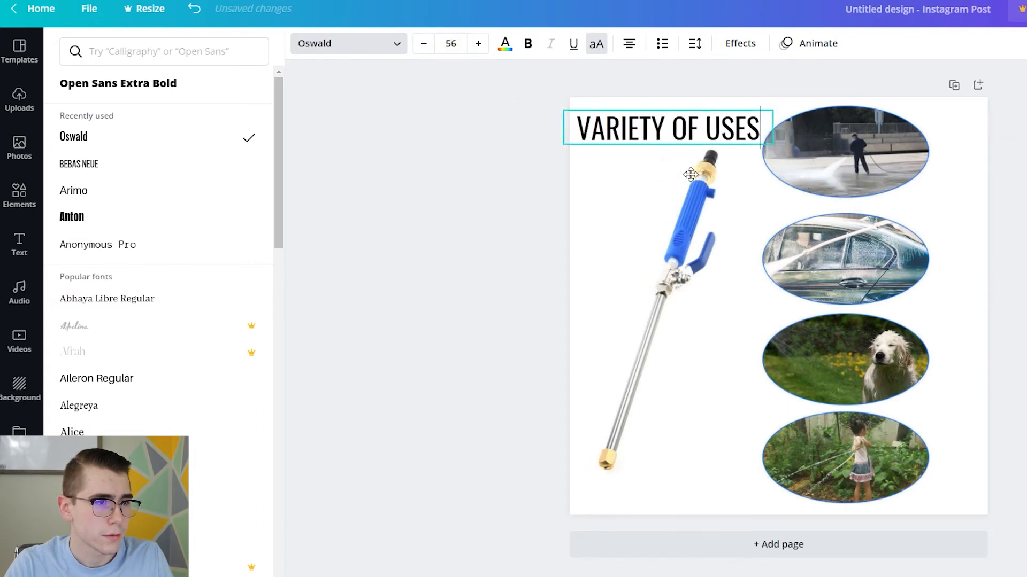
click(524, 155)
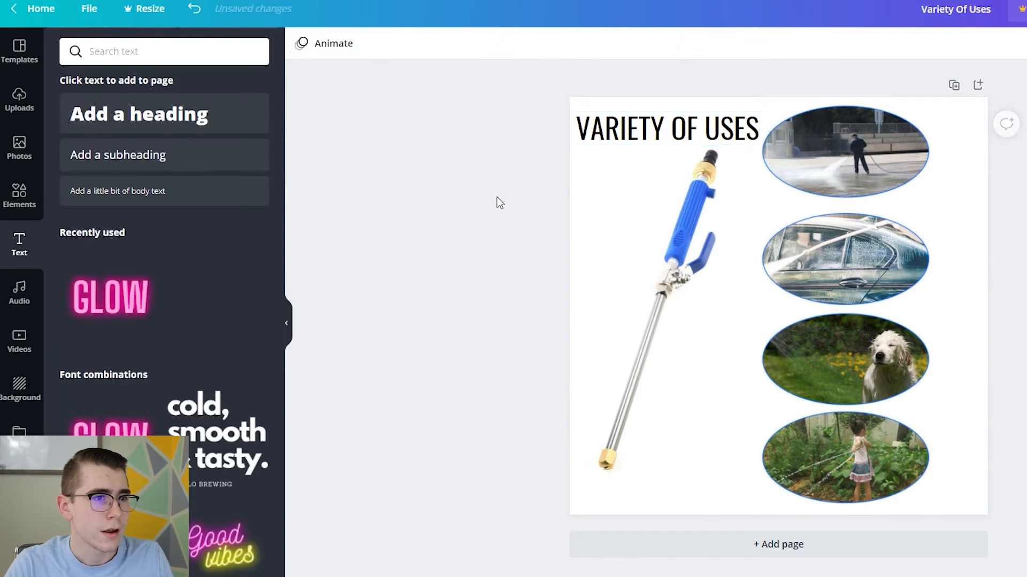
Try turquoise shades on the "VARIETY OF USES" heading and set its text colour to light blue.
click(646, 140)
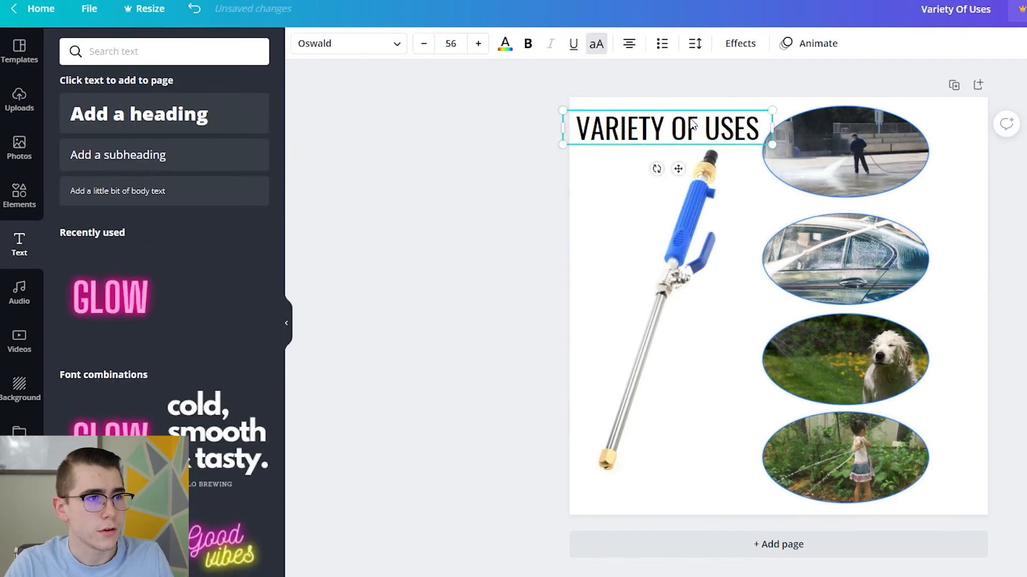
click(513, 53)
click(145, 335)
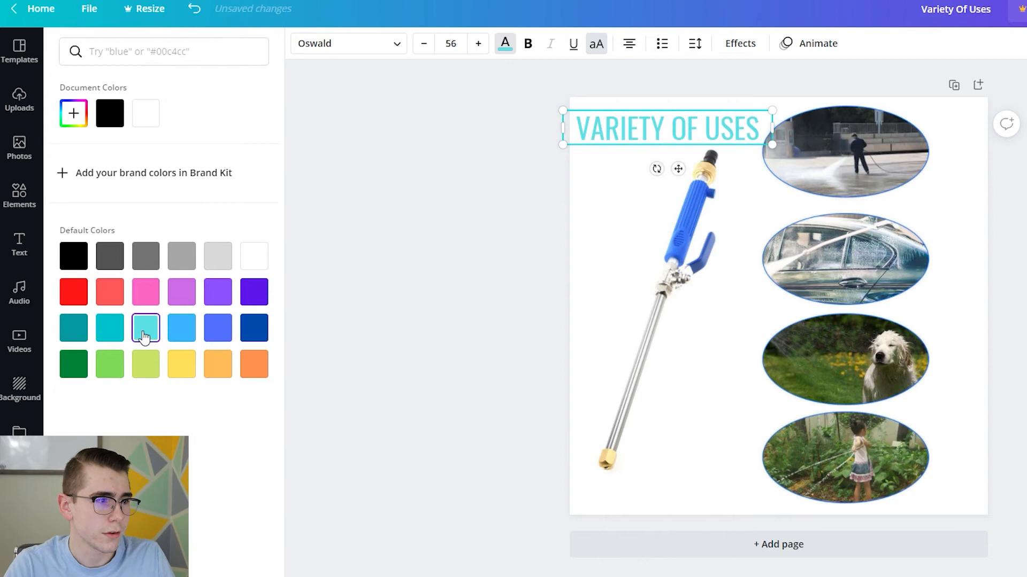
click(116, 335)
click(181, 335)
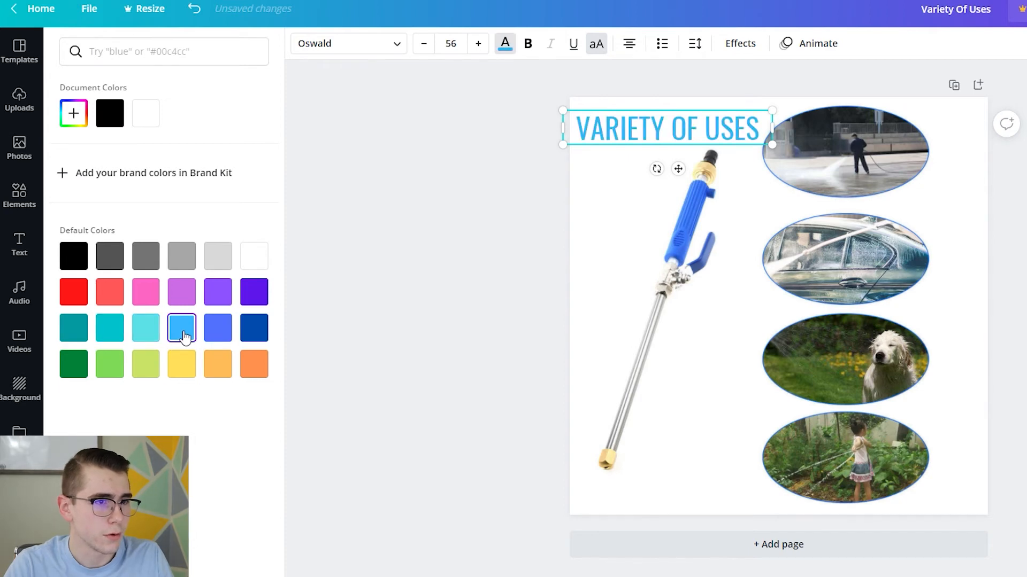
click(467, 196)
click(468, 196)
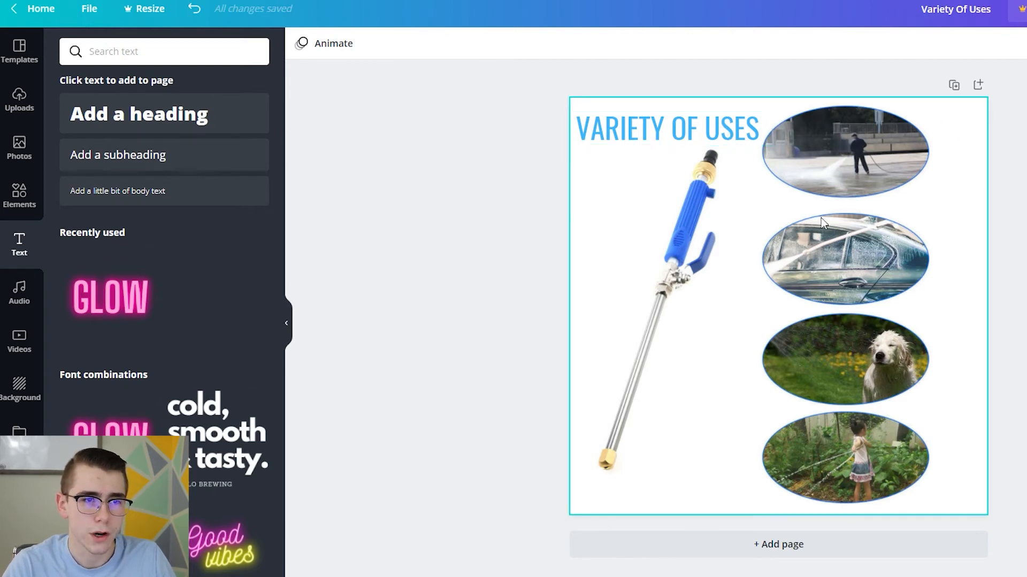
Duplicate the "VARIETY OF USES" heading, move the copy between the car and dog photos and change its text to "DEEP CLEANING".
click(675, 146)
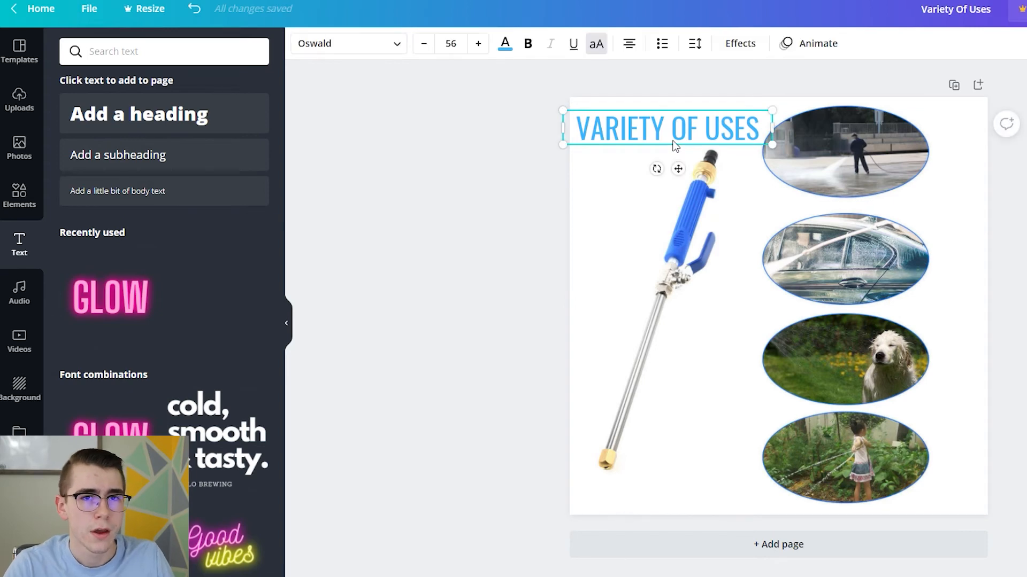
key(ctrl+d)
drag(724, 144, 927, 310)
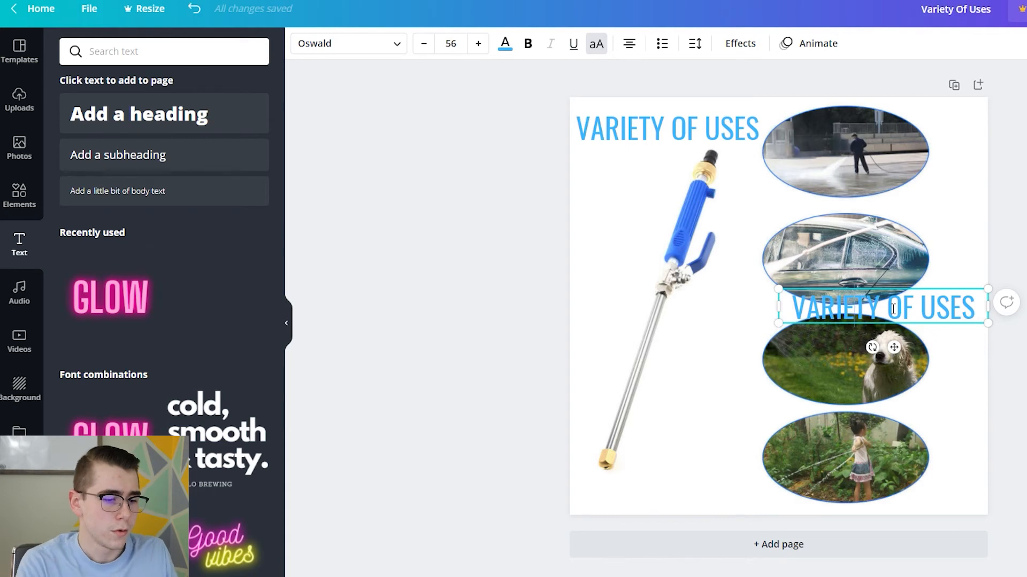
double_click(893, 308)
text(DEE)
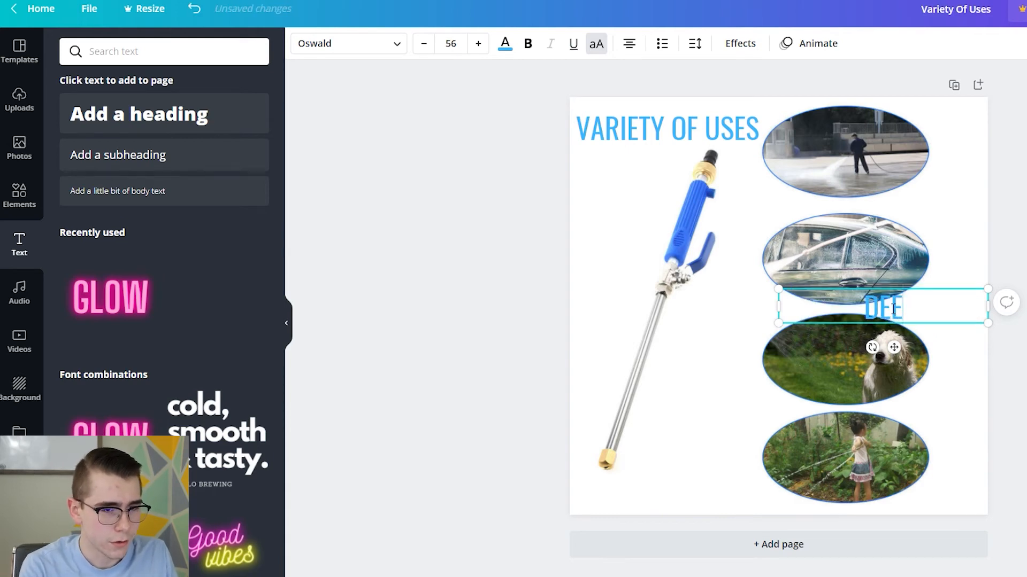
text(P CLEANING)
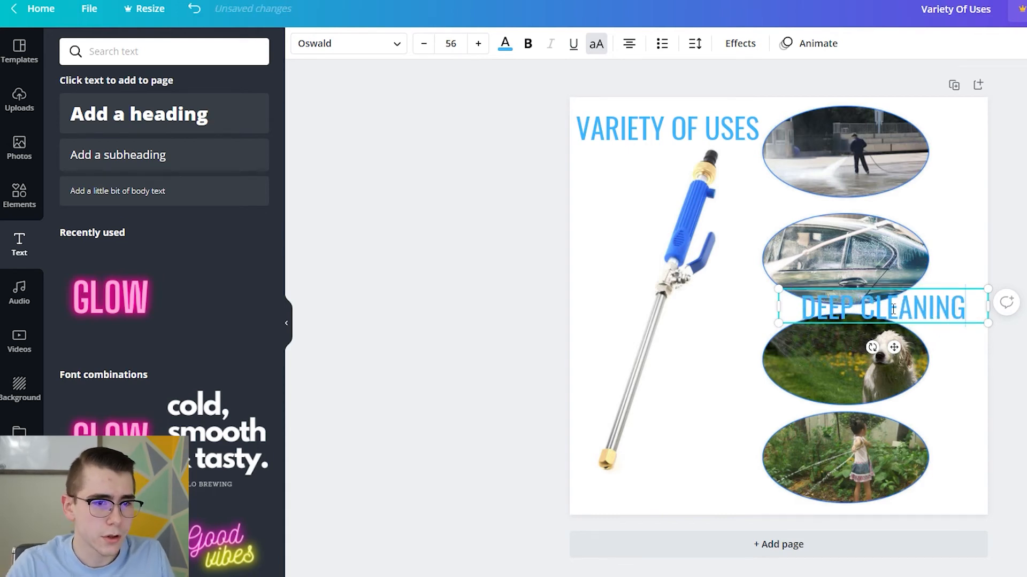
Set the "DEEP CLEANING" label's font size to 36, narrow its box to the text and place it under the first oval photo's right side.
click(742, 301)
click(881, 309)
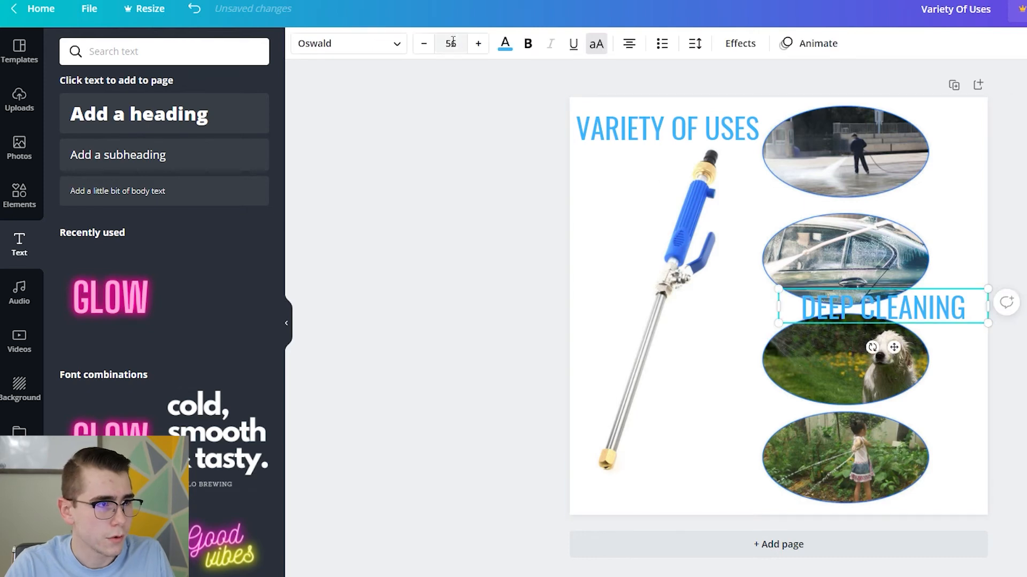
click(450, 44)
click(481, 166)
drag(988, 300, 885, 300)
drag(843, 334, 950, 239)
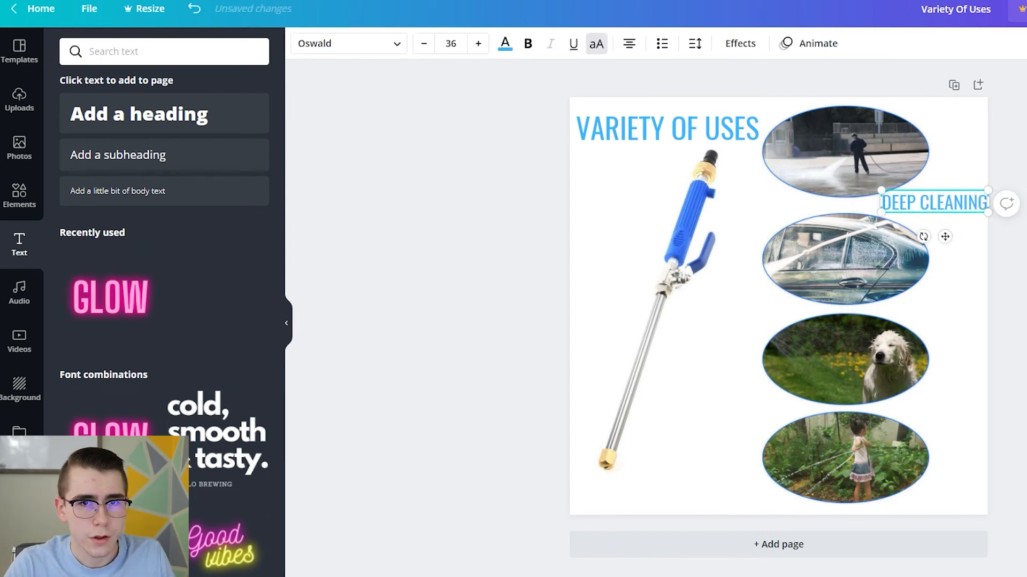
Paste a copy of the "DEEP CLEANING" label and place it below the car photo's right side.
key(ctrl+v)
drag(950, 213, 949, 323)
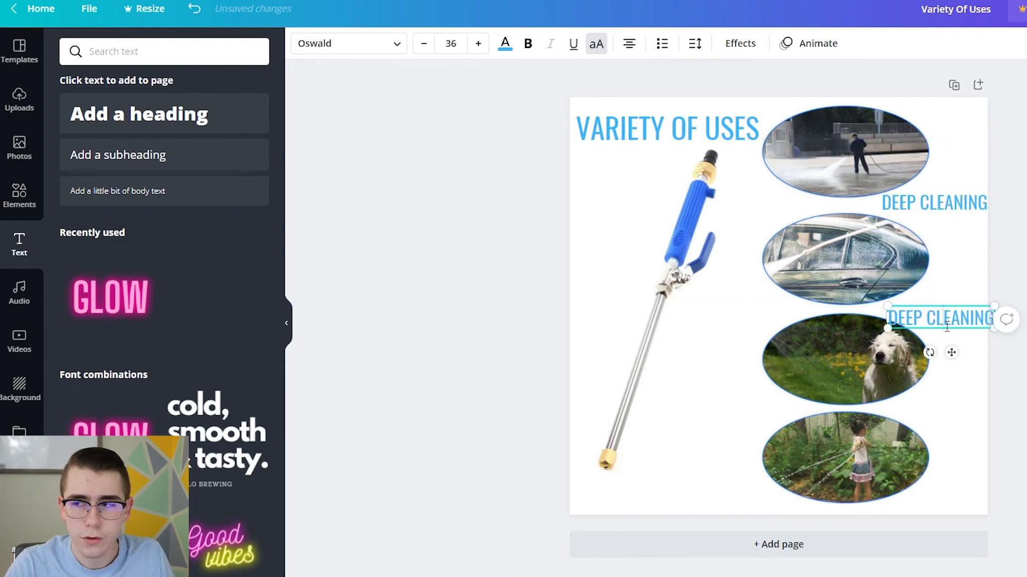